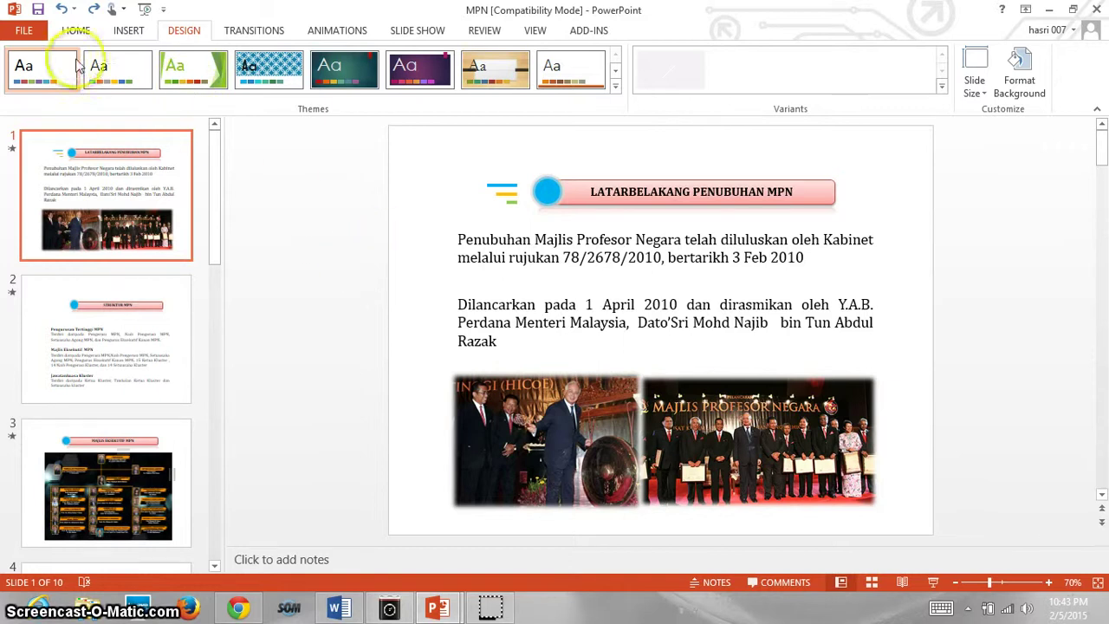
- Open the Backstage Info page for the MPN presentation
left_click(26, 35)
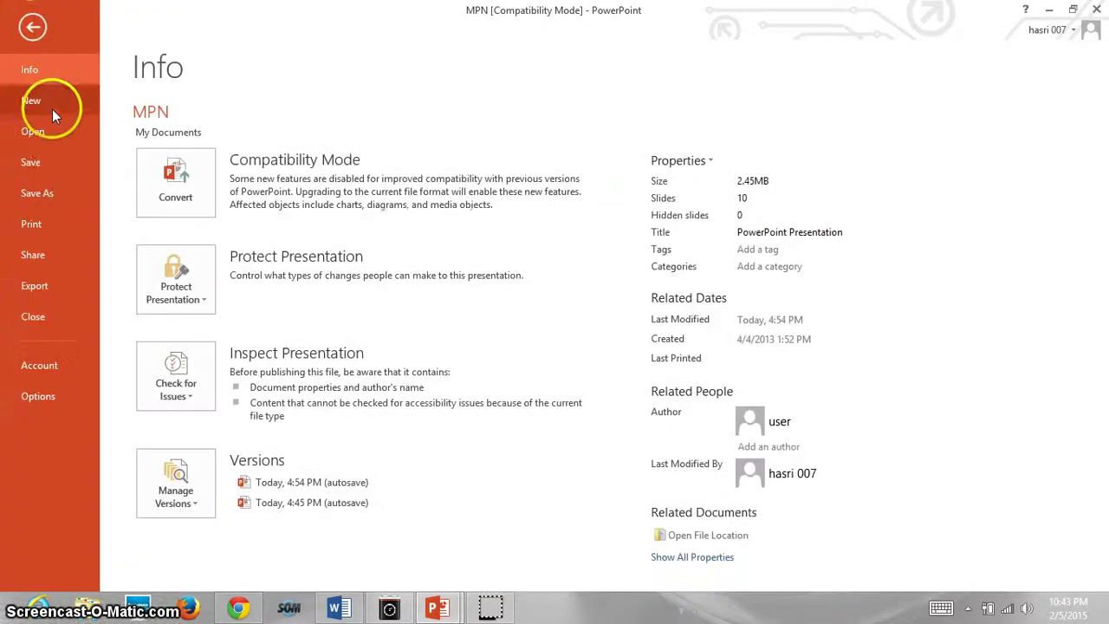
- Show the Print page and preview with copies set to 1
left_click(31, 223)
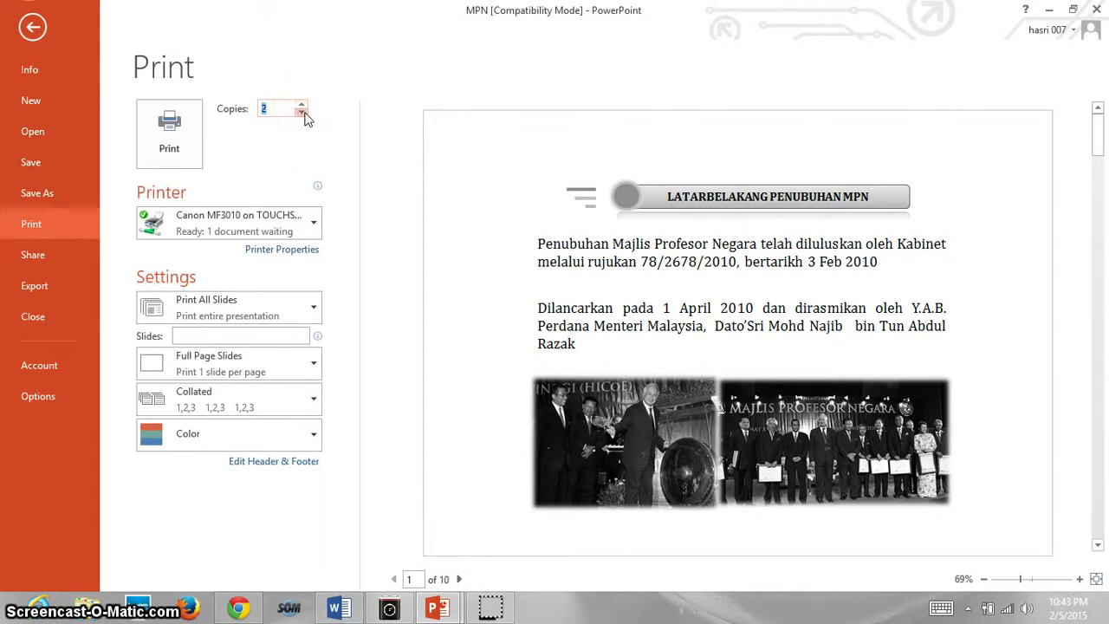
left_click(329, 166)
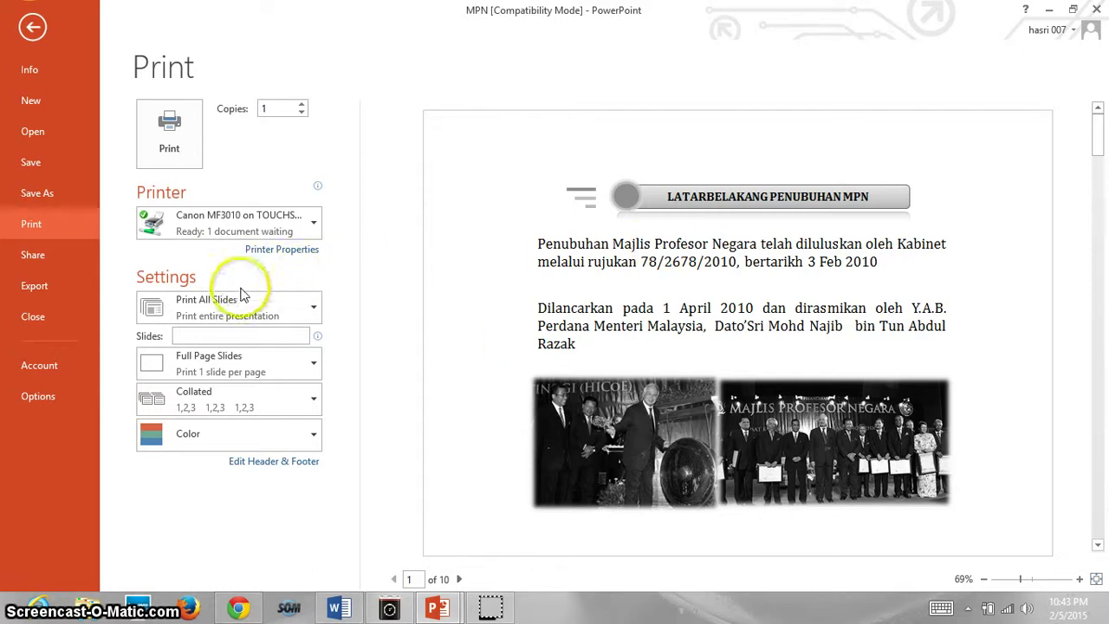
- Print a Custom Range of slides 1, 2, 7-9, giving a 5-page preview
left_click(317, 312)
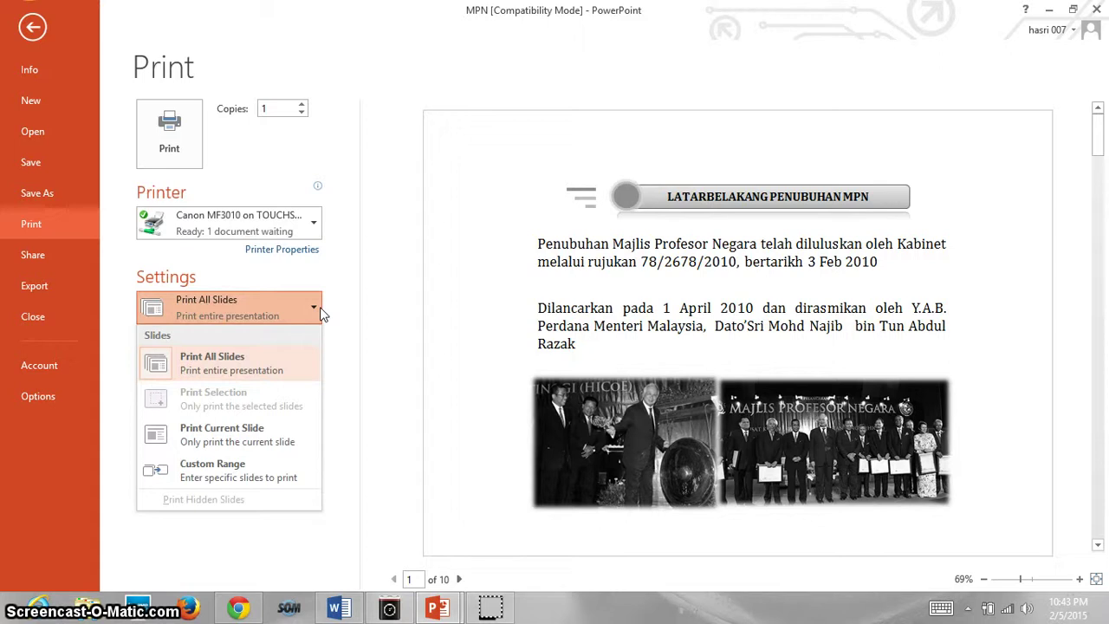
left_click(353, 291)
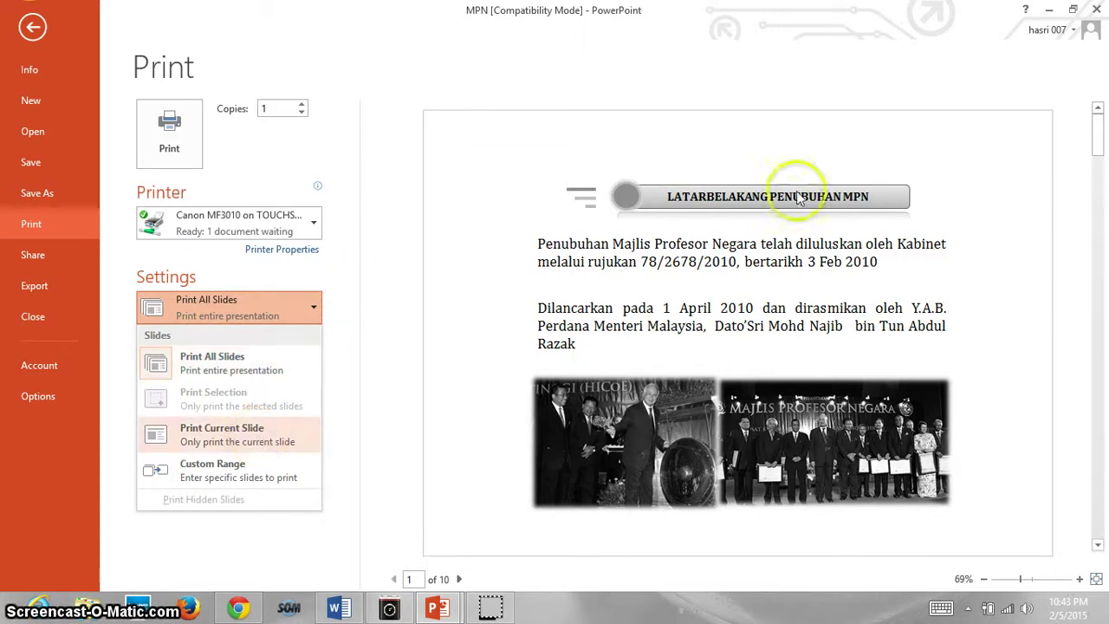
left_click(256, 476)
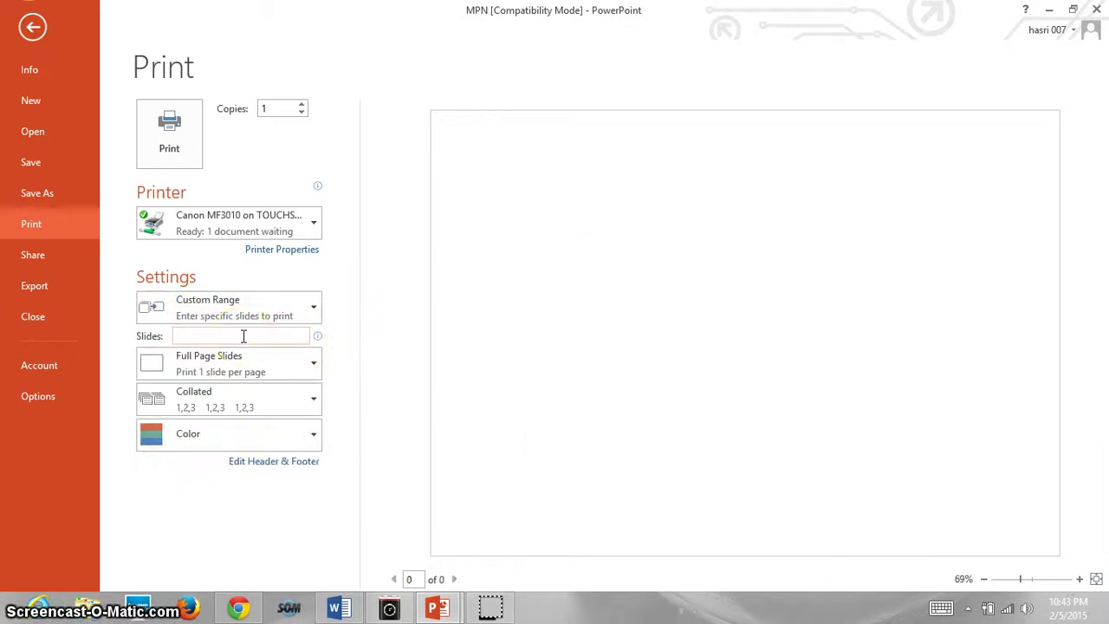
left_click_drag(244, 336, 178, 333)
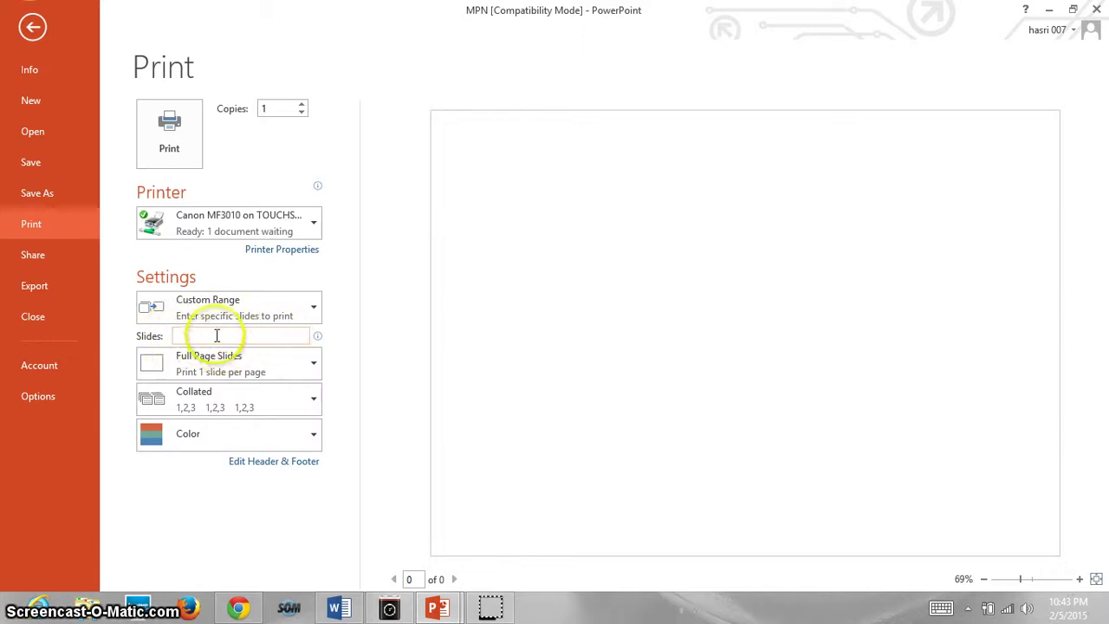
type("1")
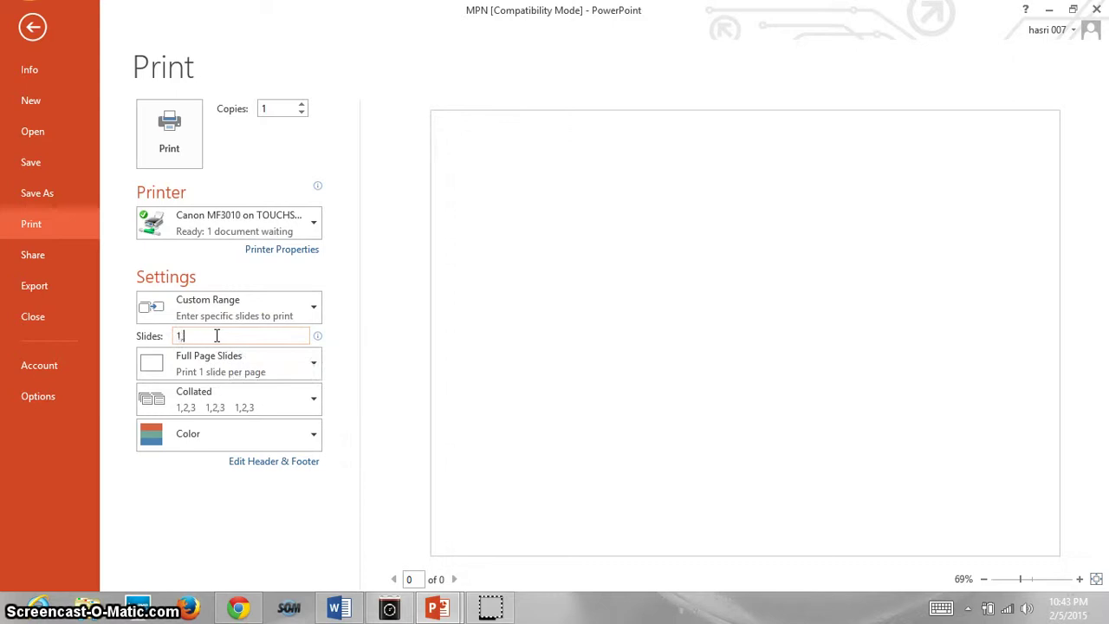
type(", 7-9")
left_click(340, 288)
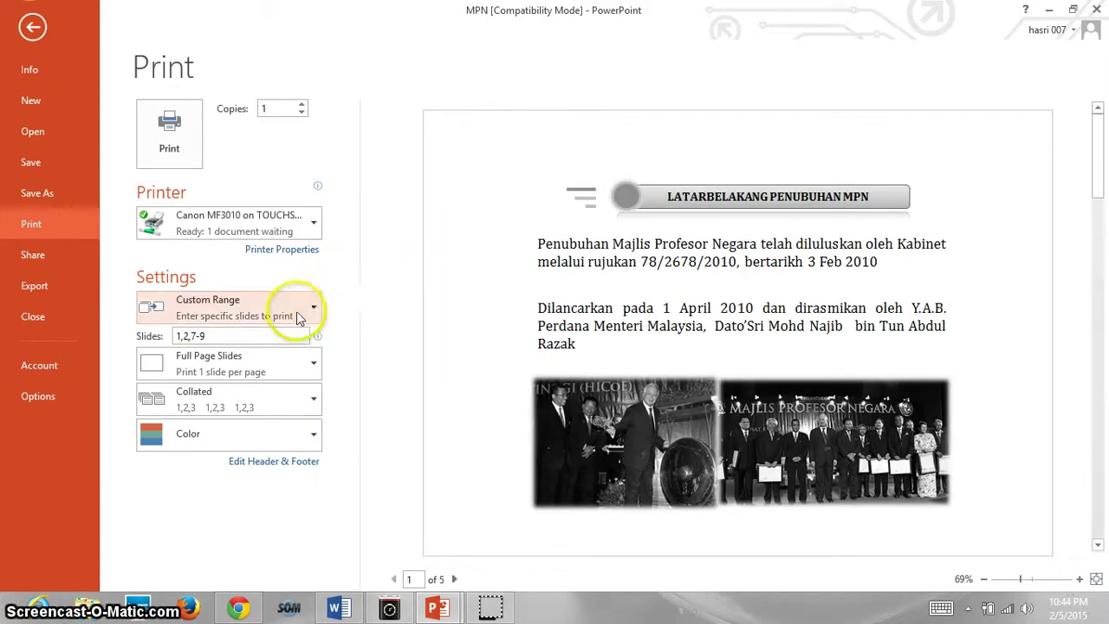
- Change the print layout from Full Page Slides to Notes Pages
left_click(314, 371)
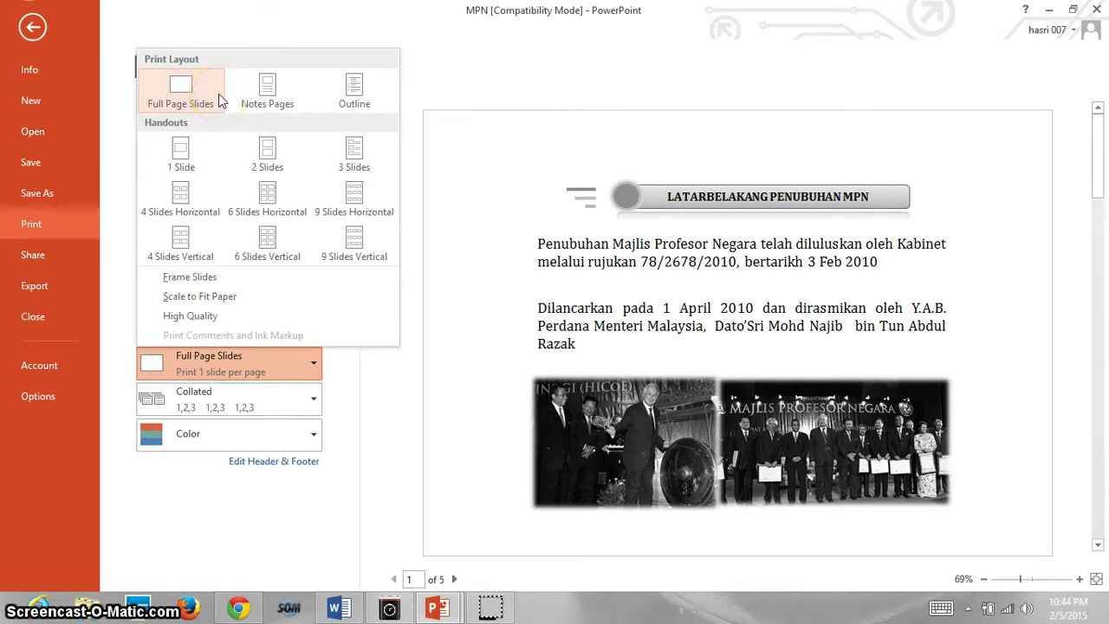
left_click(259, 94)
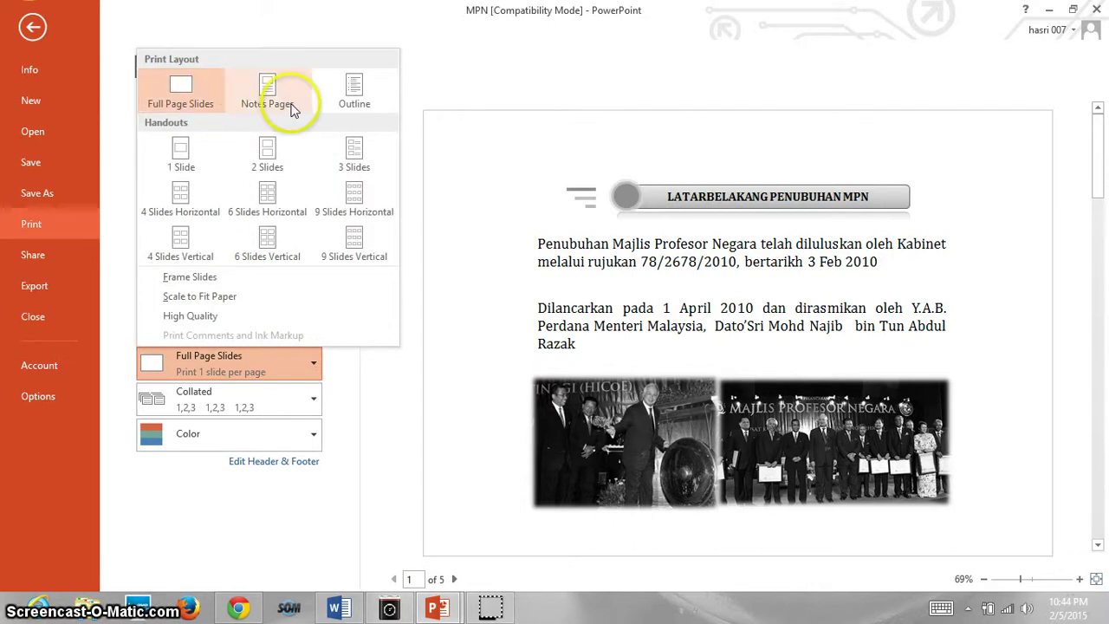
key("Escape")
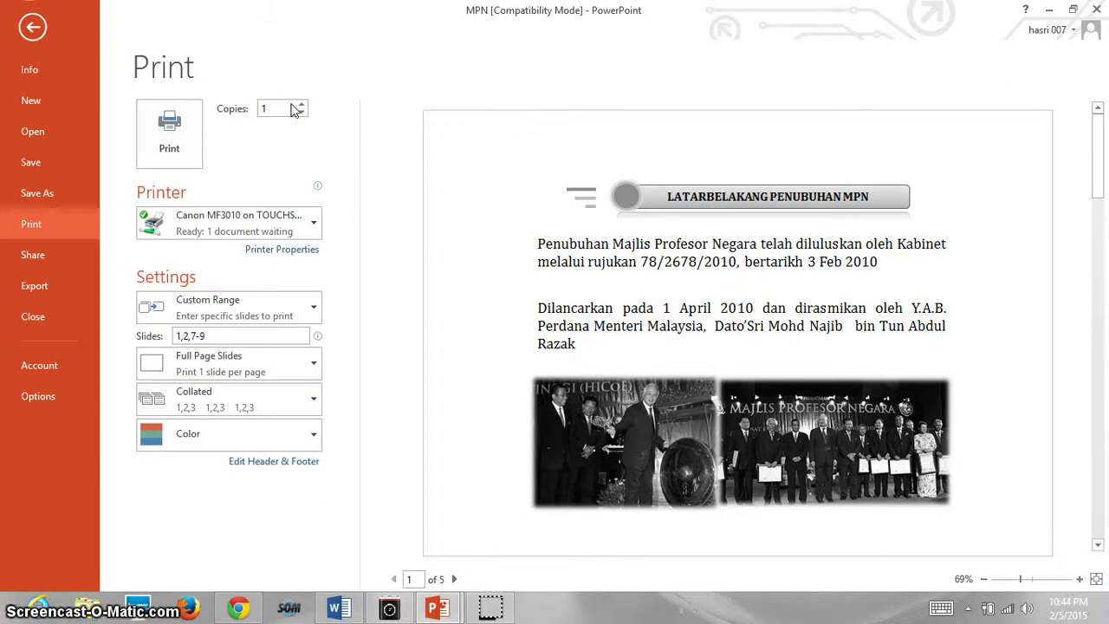
key("Down")
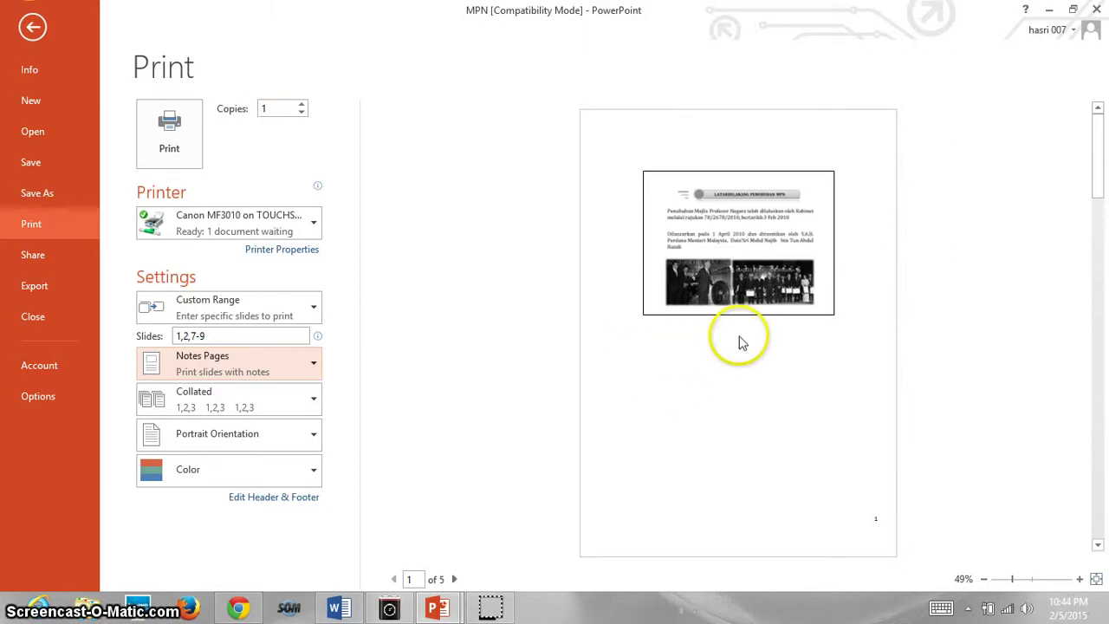
left_click(315, 370)
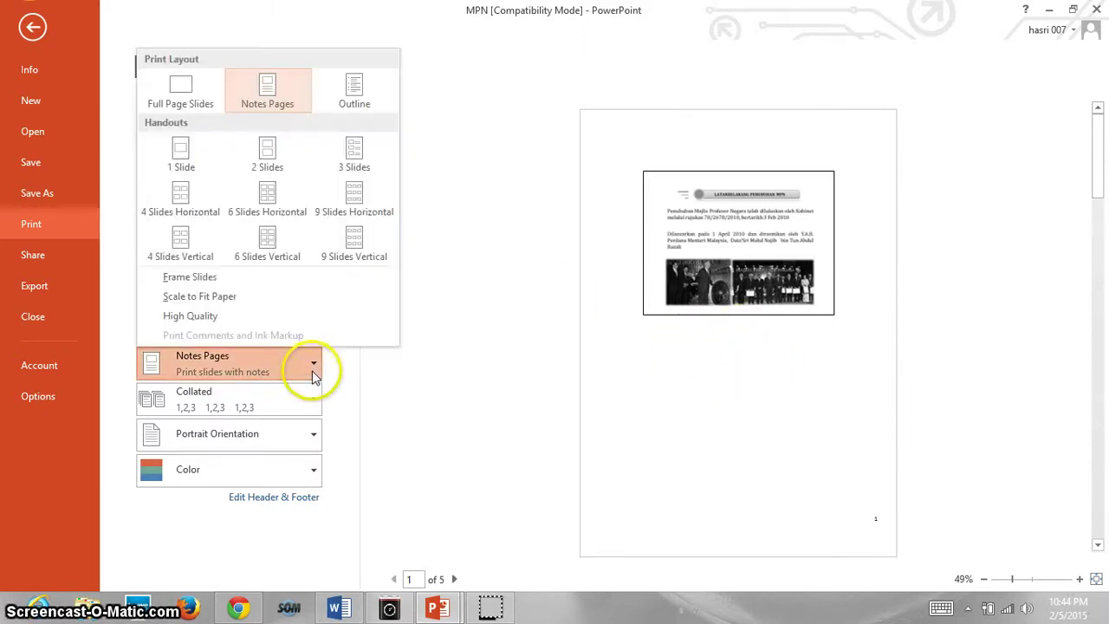
- Set the print layout to Outline and zoom the preview in on the text
left_click(355, 96)
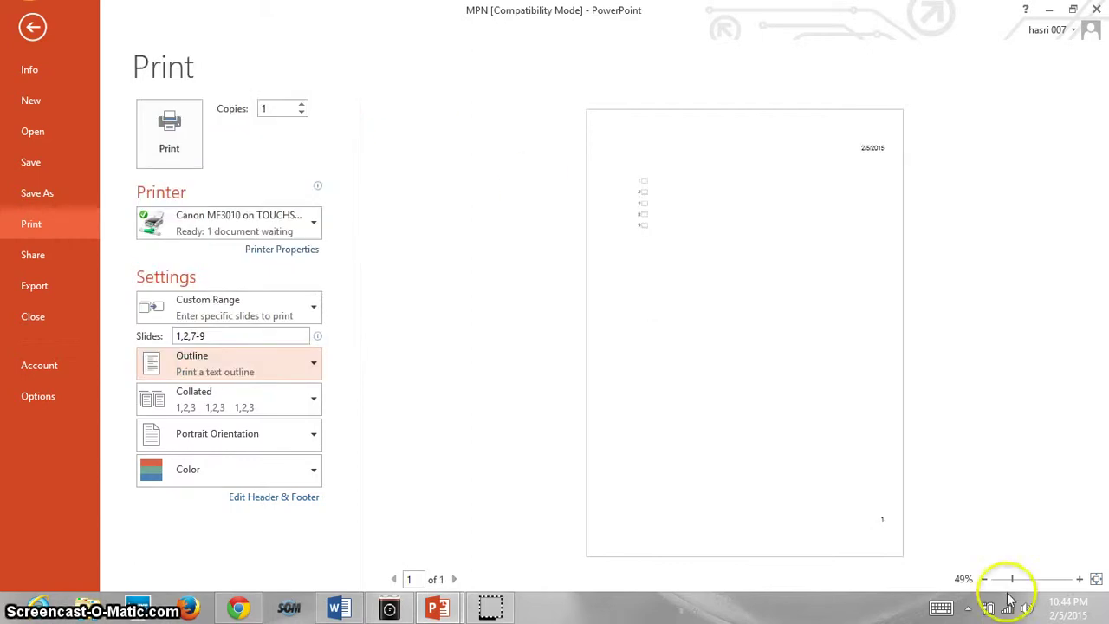
left_click(1079, 578)
left_click(1079, 578)
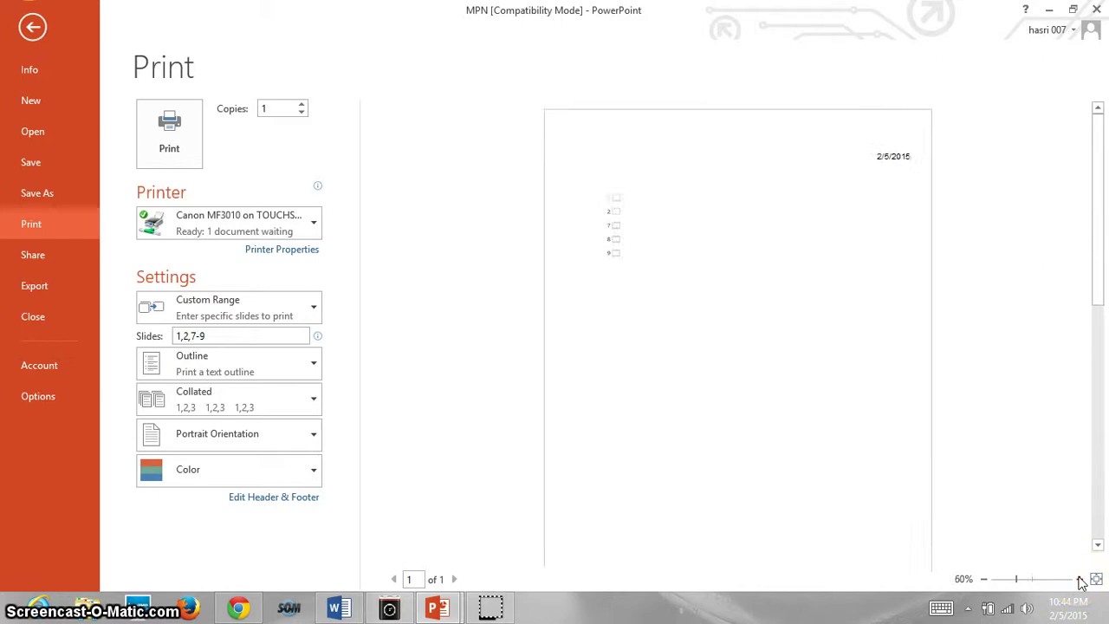
left_click(1079, 578)
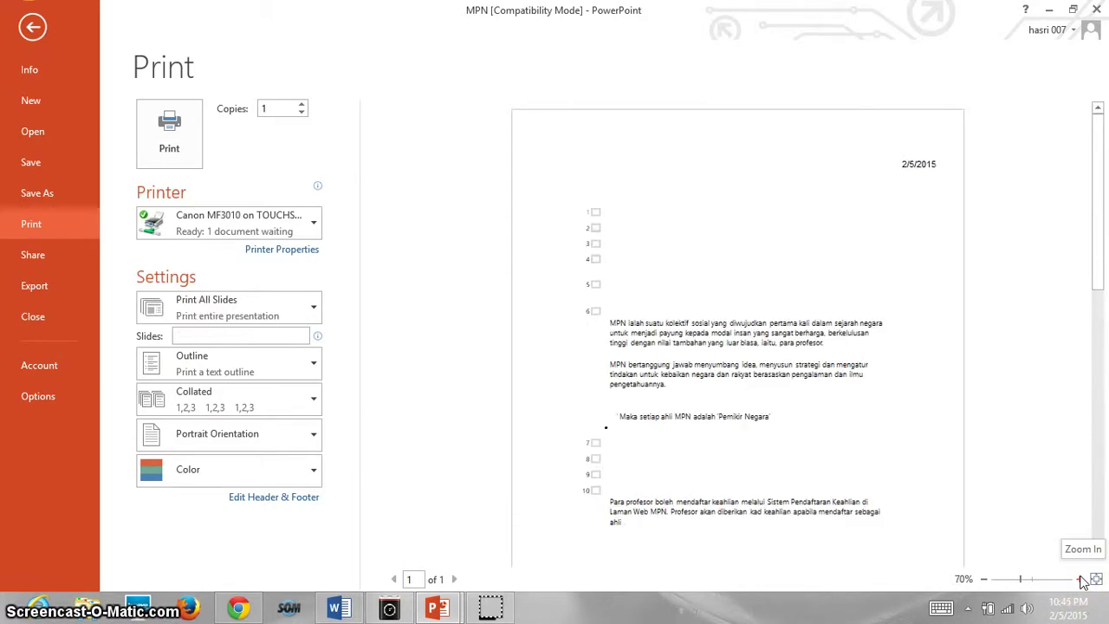
left_click(1080, 579)
left_click(1080, 579)
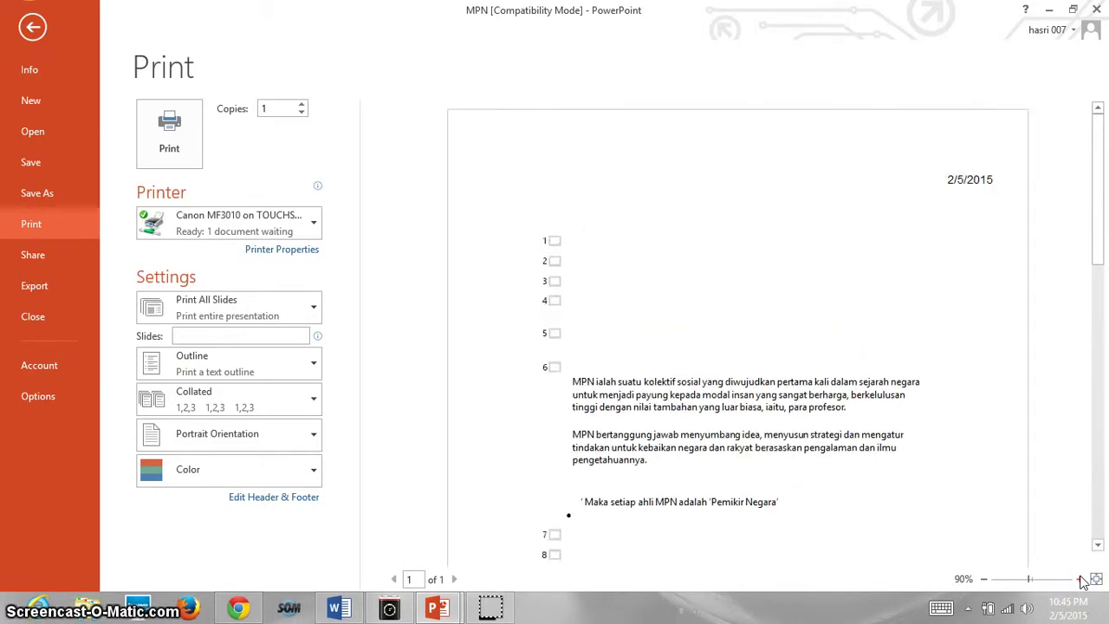
left_click(1079, 579)
left_click(1080, 578)
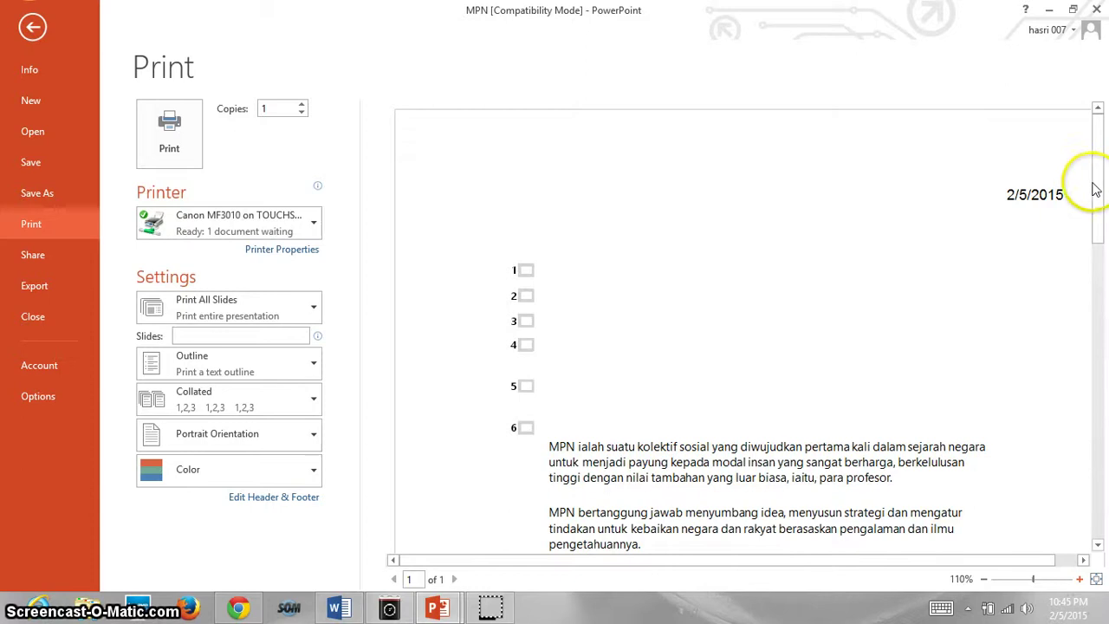
- Scroll through the outline text of slides 1–10 in the preview
left_click_drag(1098, 183, 1095, 312)
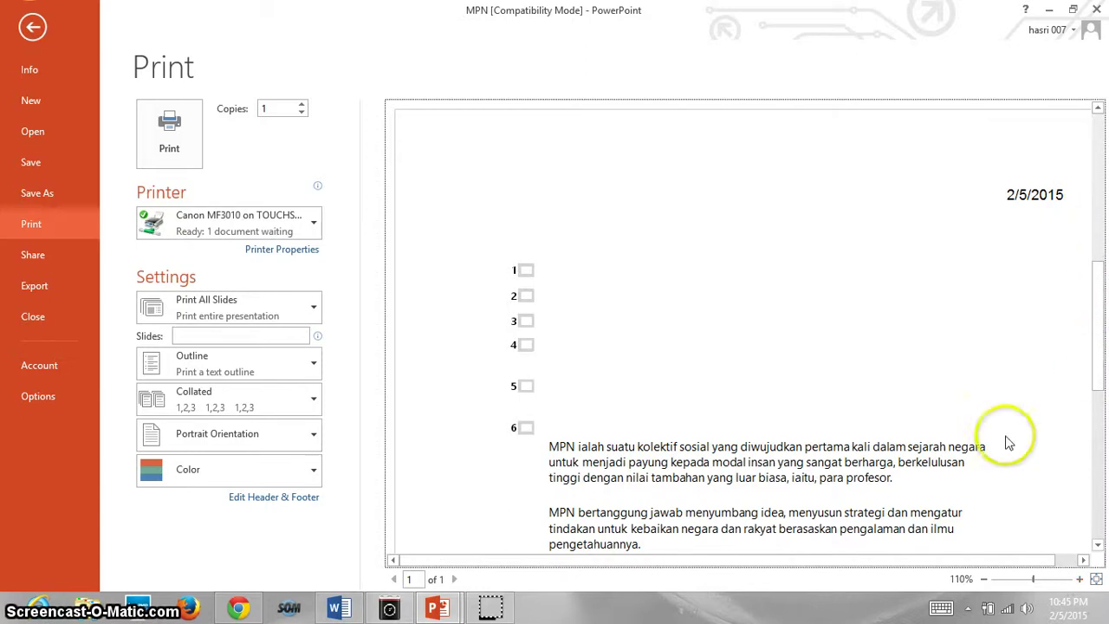
scroll(976, 446, "down", 3)
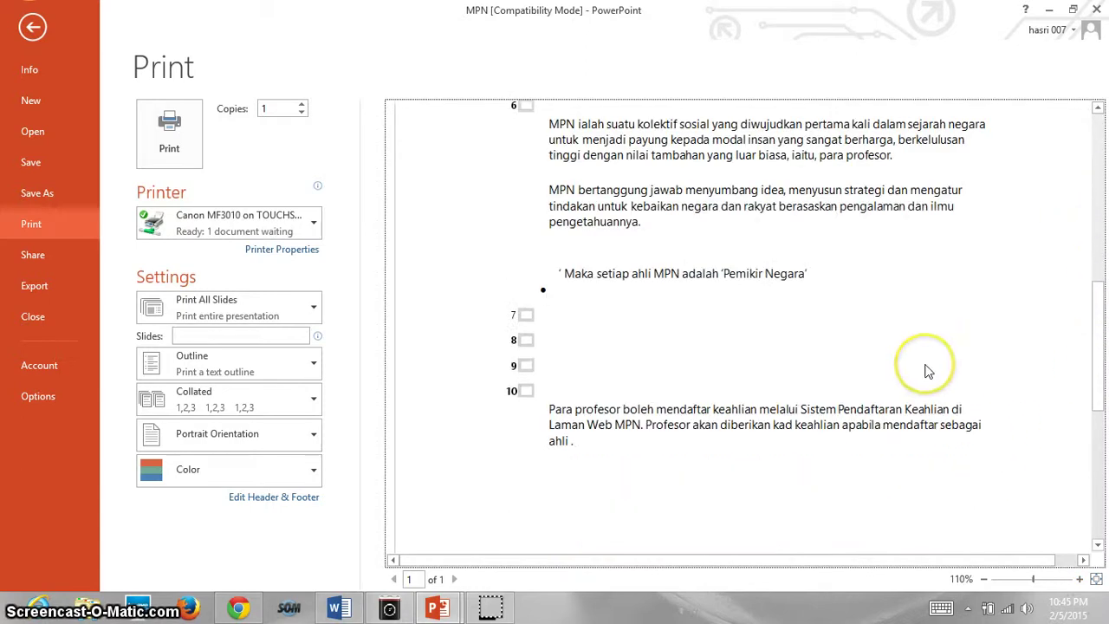
left_click(316, 310)
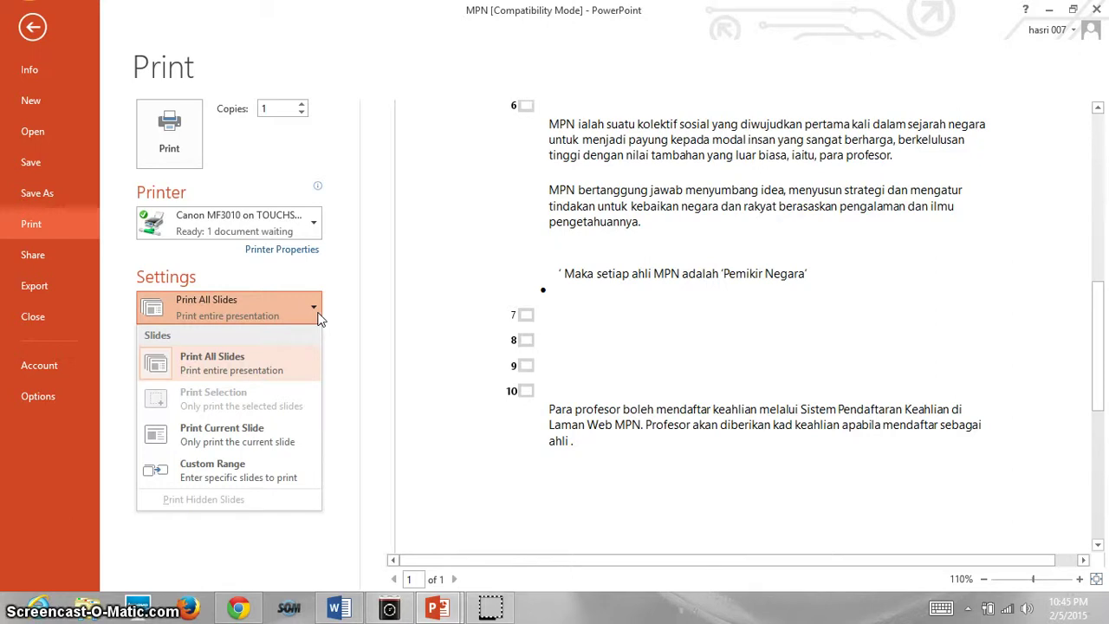
- Dismiss the slide range list and show the print layout and handout gallery
left_click(358, 301)
left_click(308, 375)
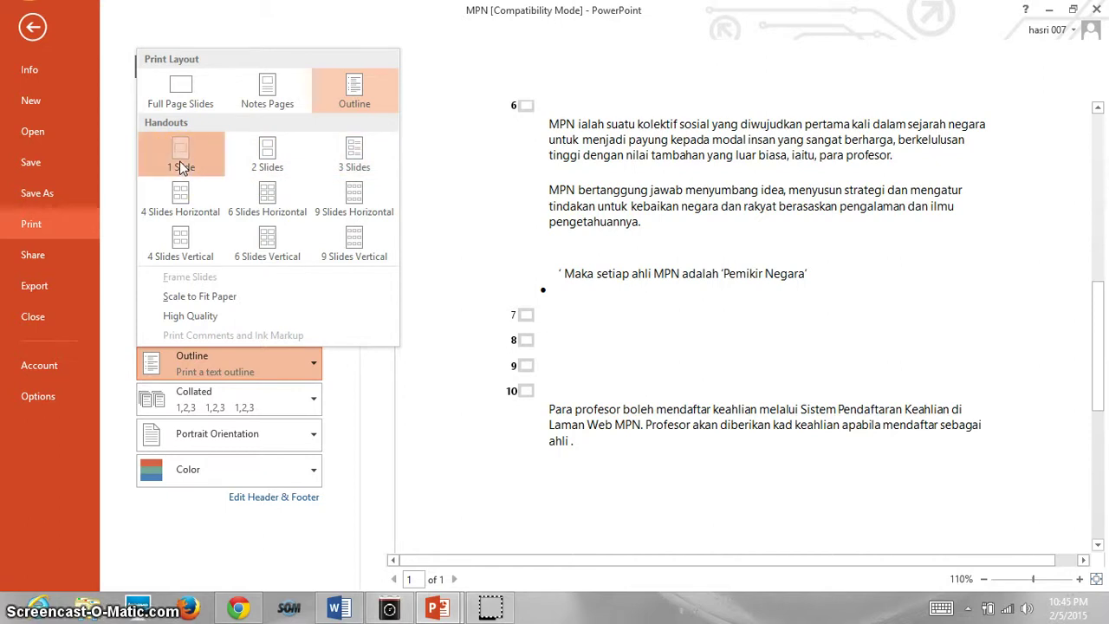
- Try full-page and notes layouts, then settle on Handouts with 2 Slides per page
left_click(181, 166)
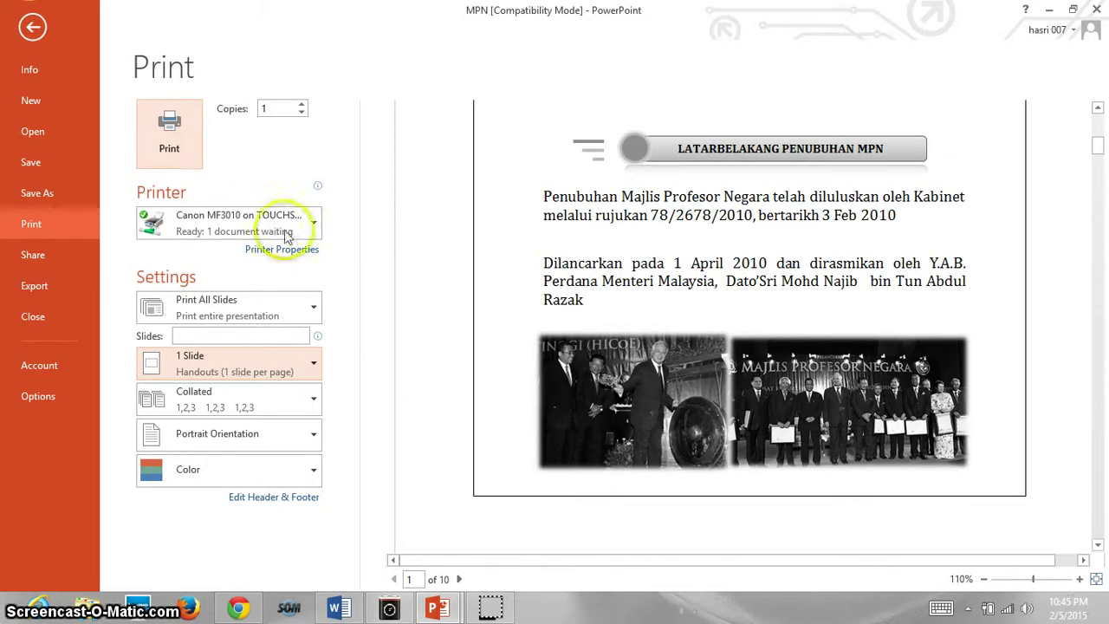
left_click(314, 362)
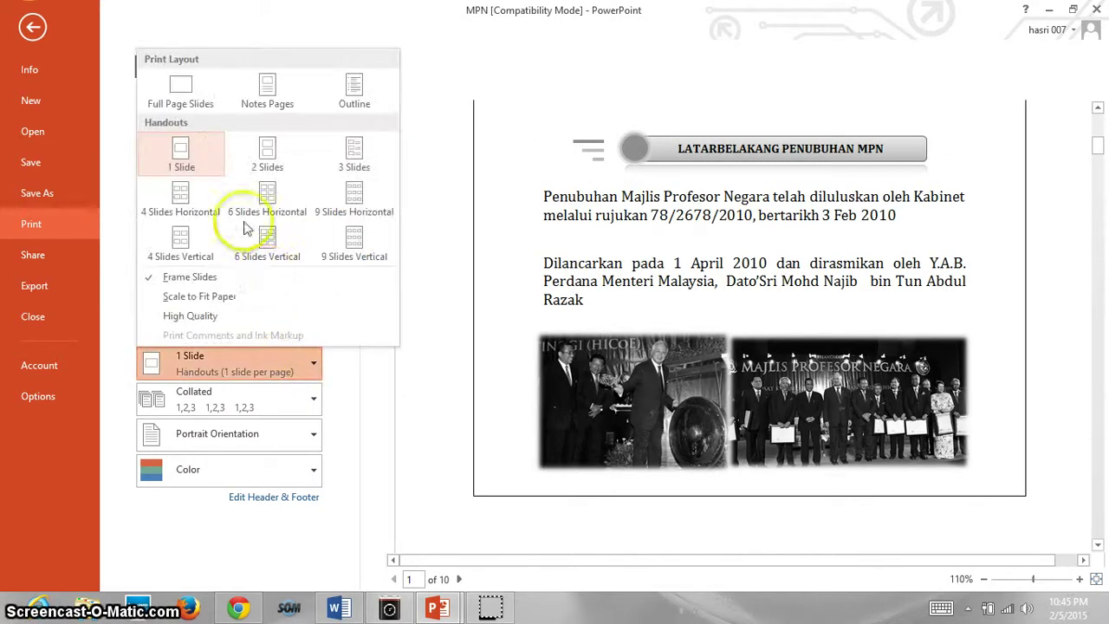
left_click(262, 102)
left_click(315, 364)
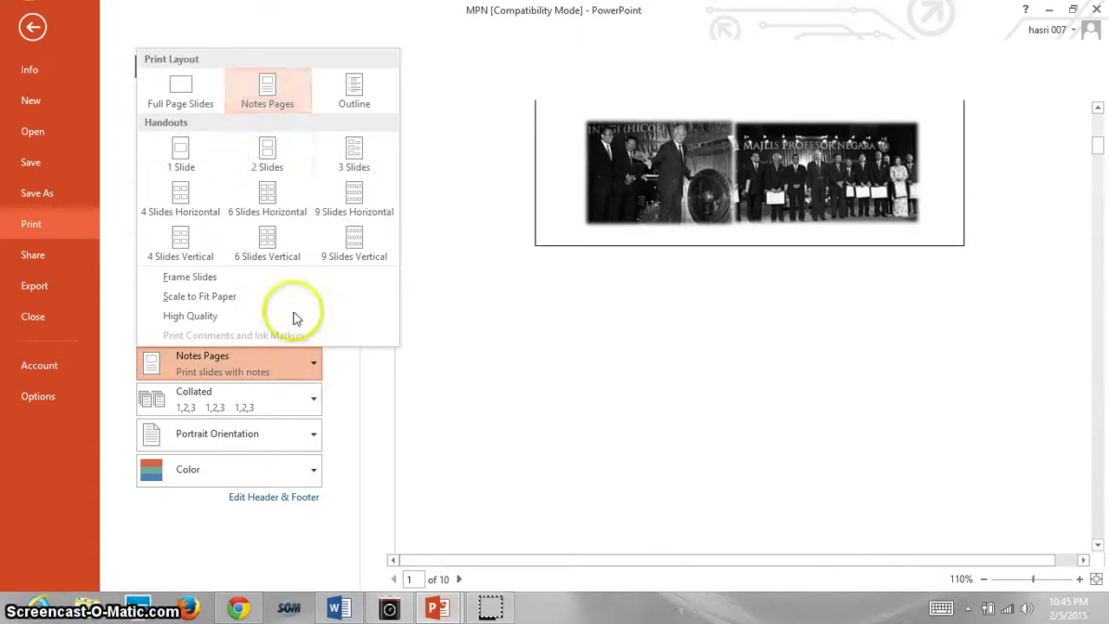
left_click(267, 156)
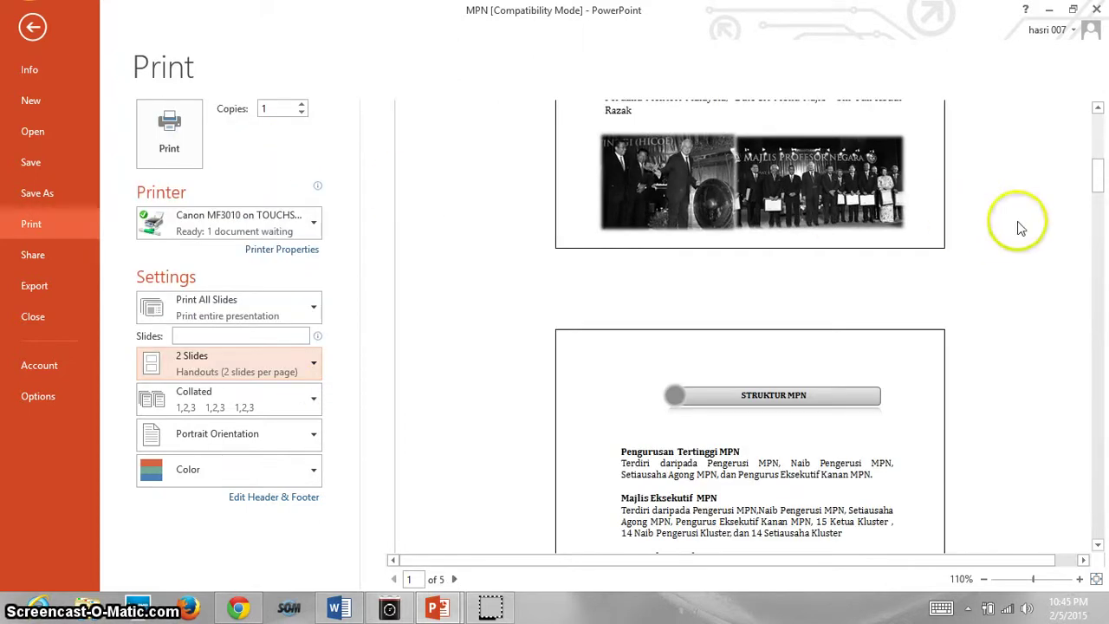
- Zoom the print preview out through 90% and 80% to 70%
left_click(983, 578)
left_click(983, 579)
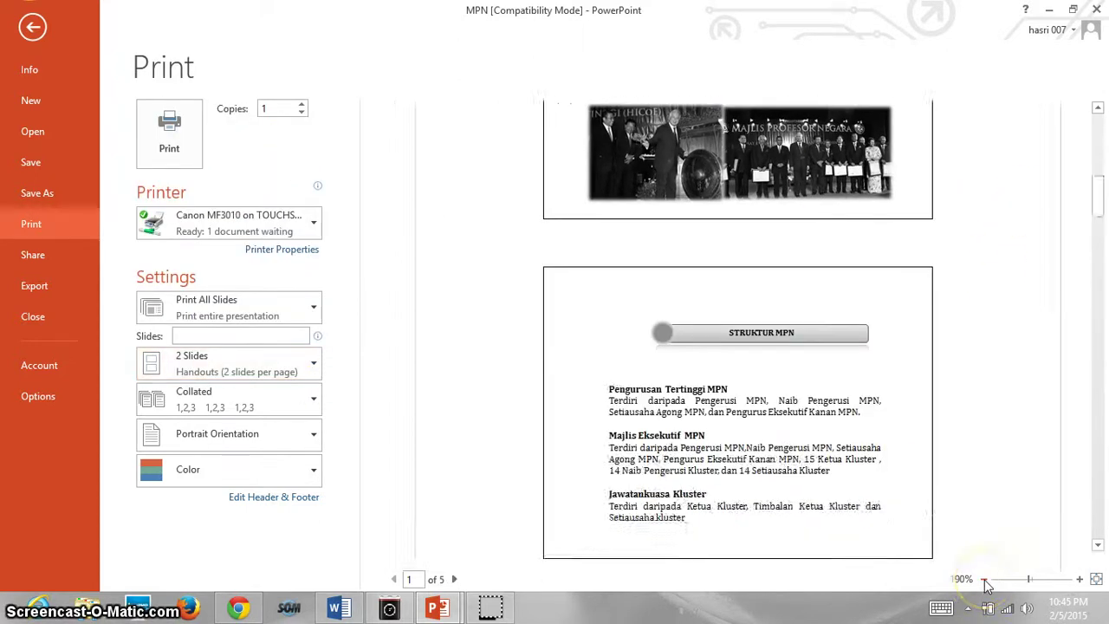
left_click(984, 580)
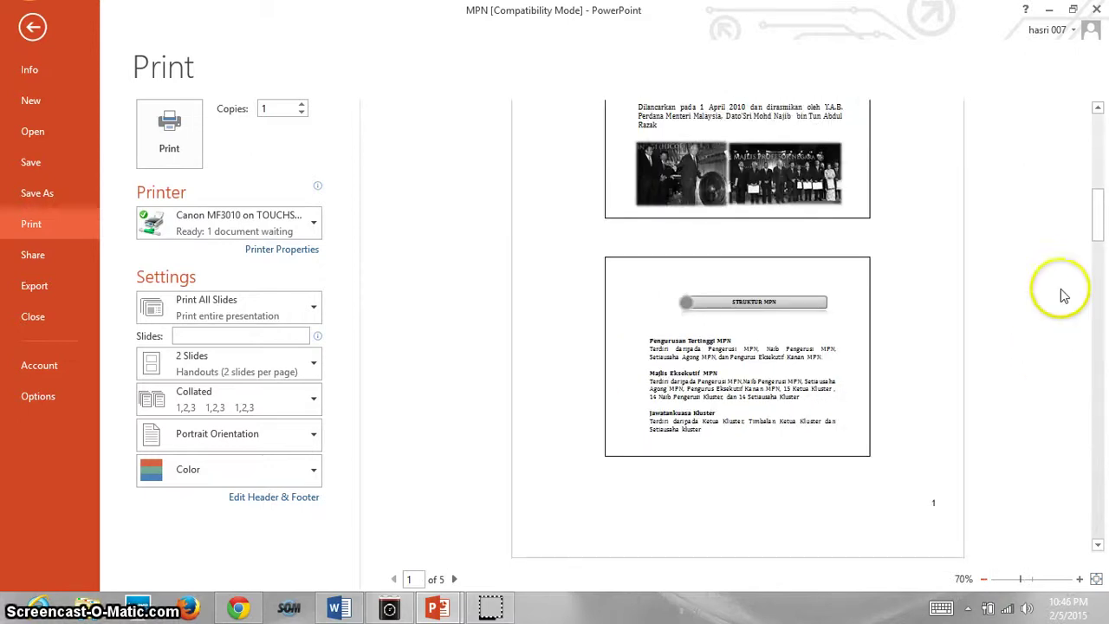
left_click(1100, 211)
left_click(1096, 108)
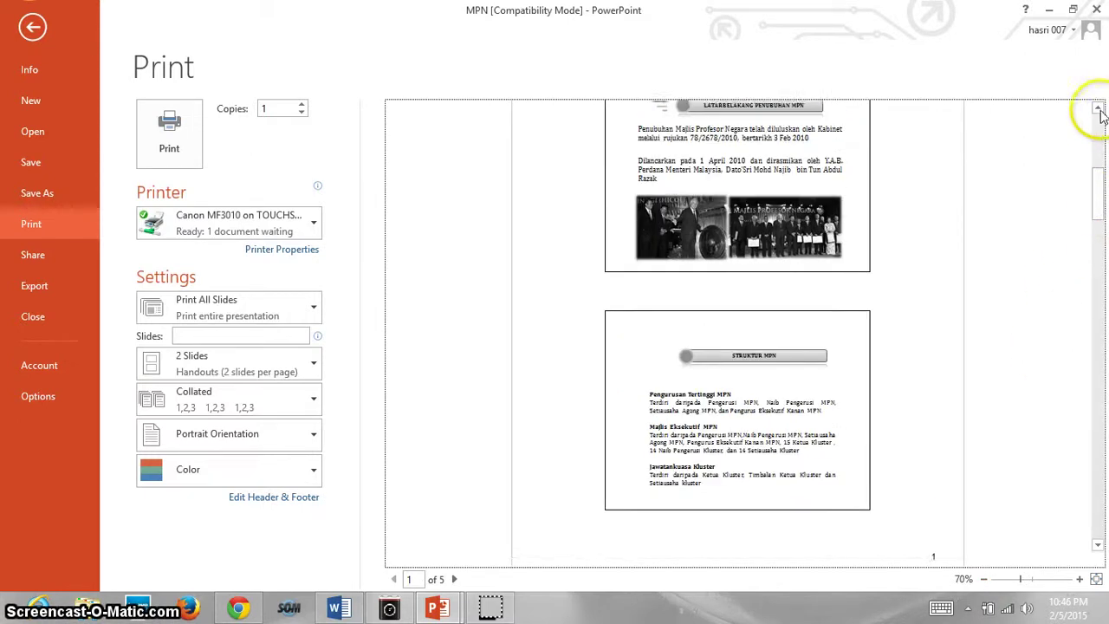
left_click(1096, 108)
left_click(1096, 108)
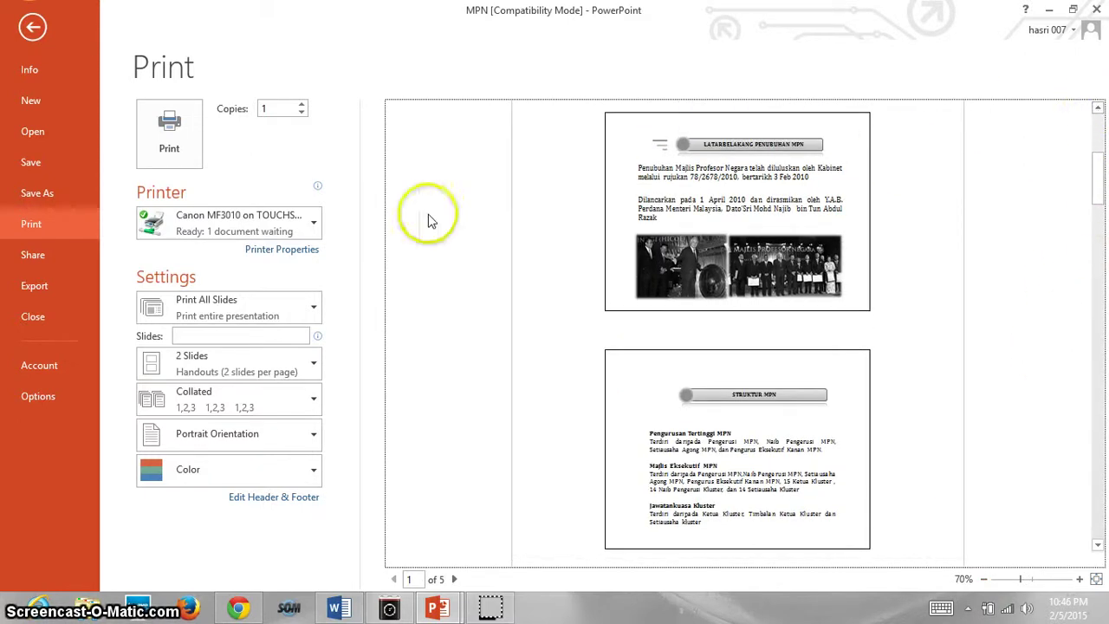
left_click(313, 369)
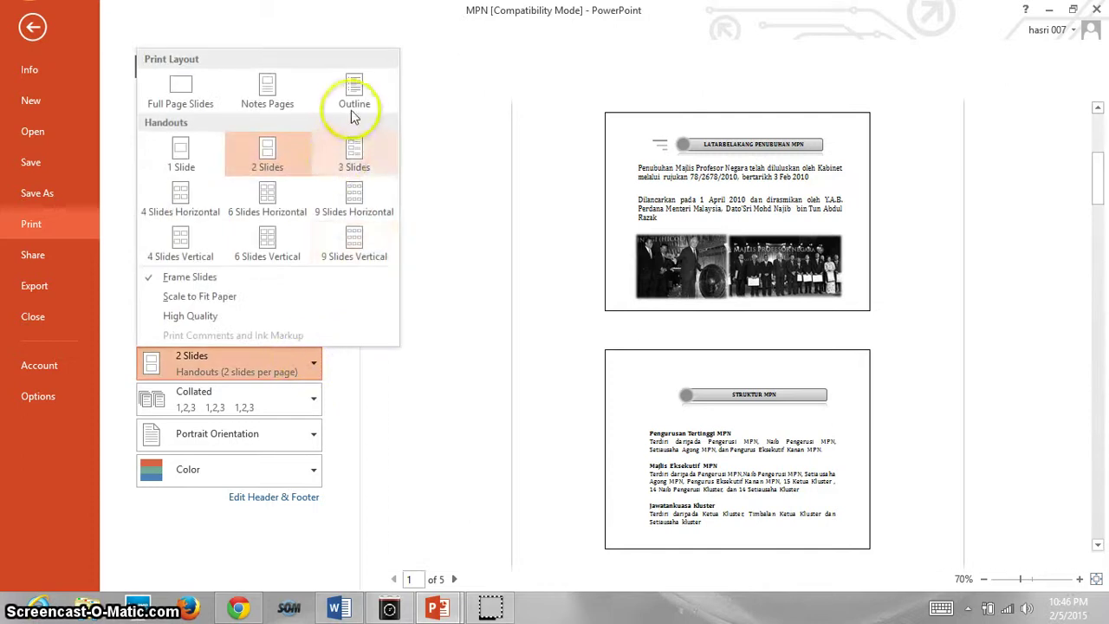
- Try the 3, 4, 6 and 9 slides horizontal handout layouts
left_click(355, 154)
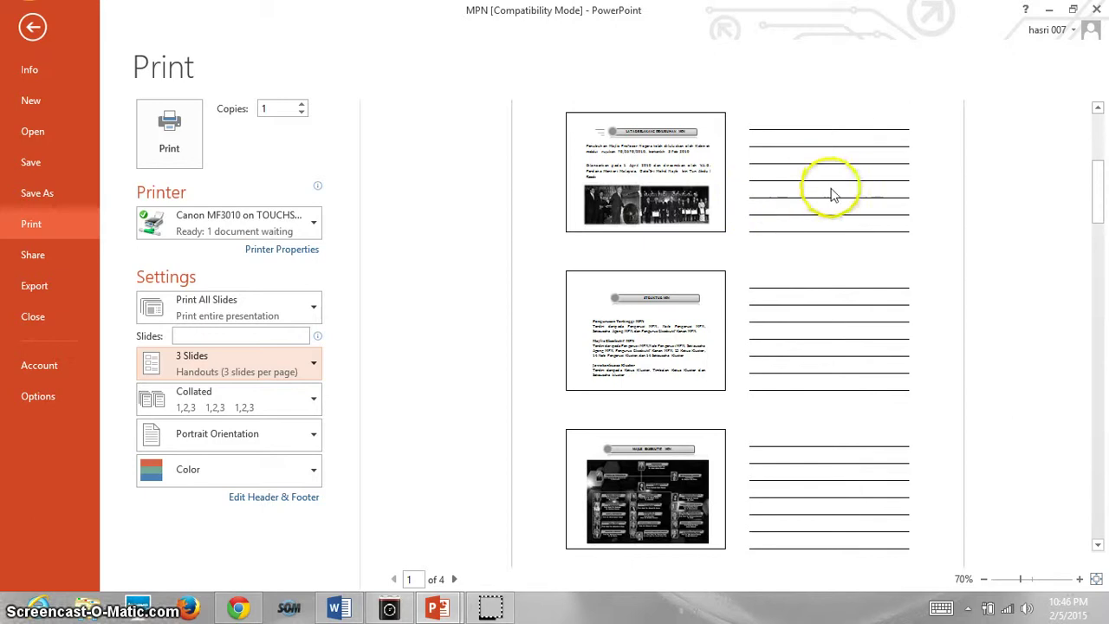
left_click(311, 369)
left_click(182, 196)
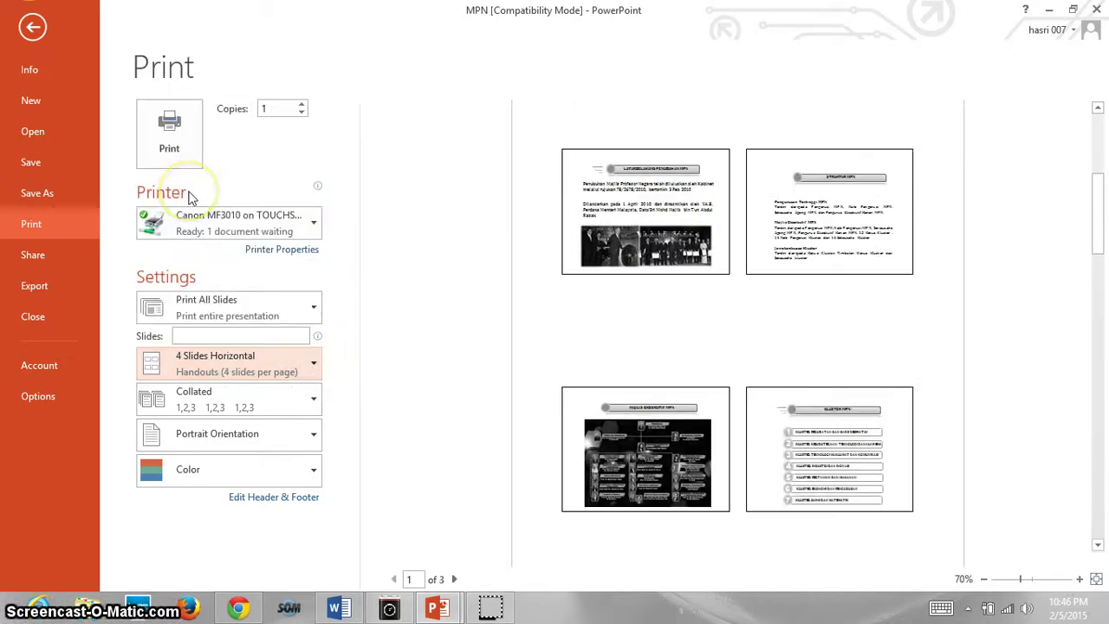
left_click(313, 365)
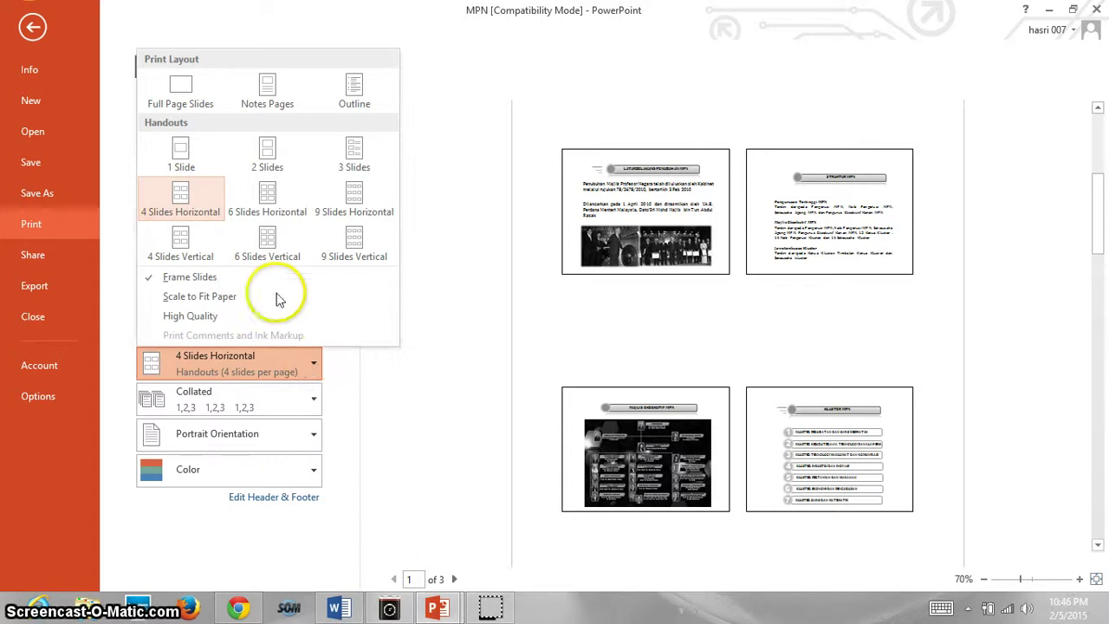
left_click(286, 198)
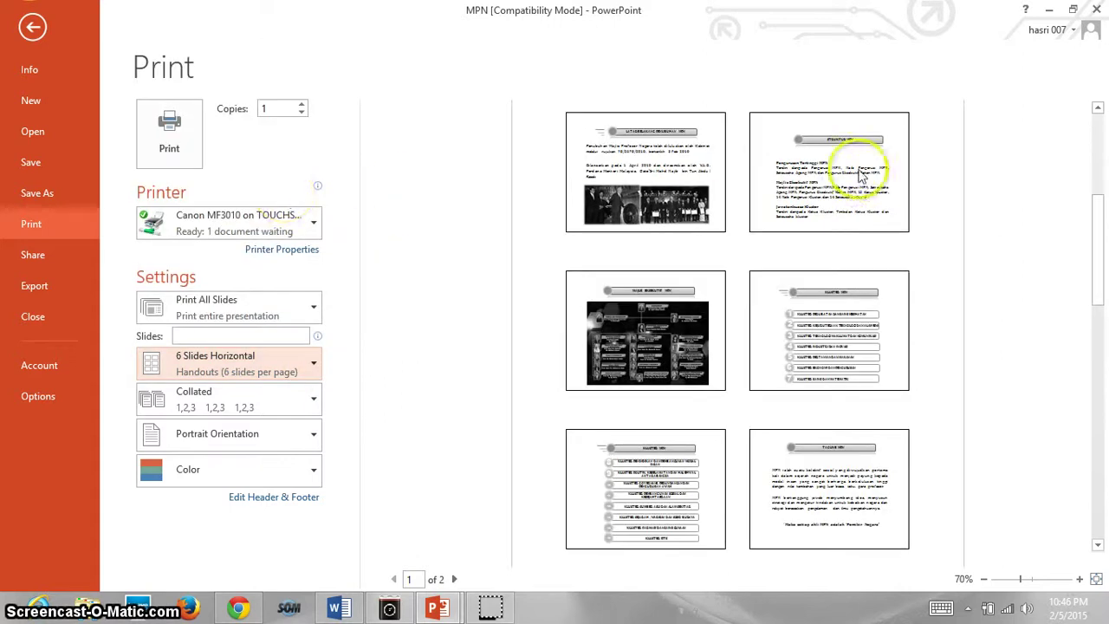
left_click(314, 364)
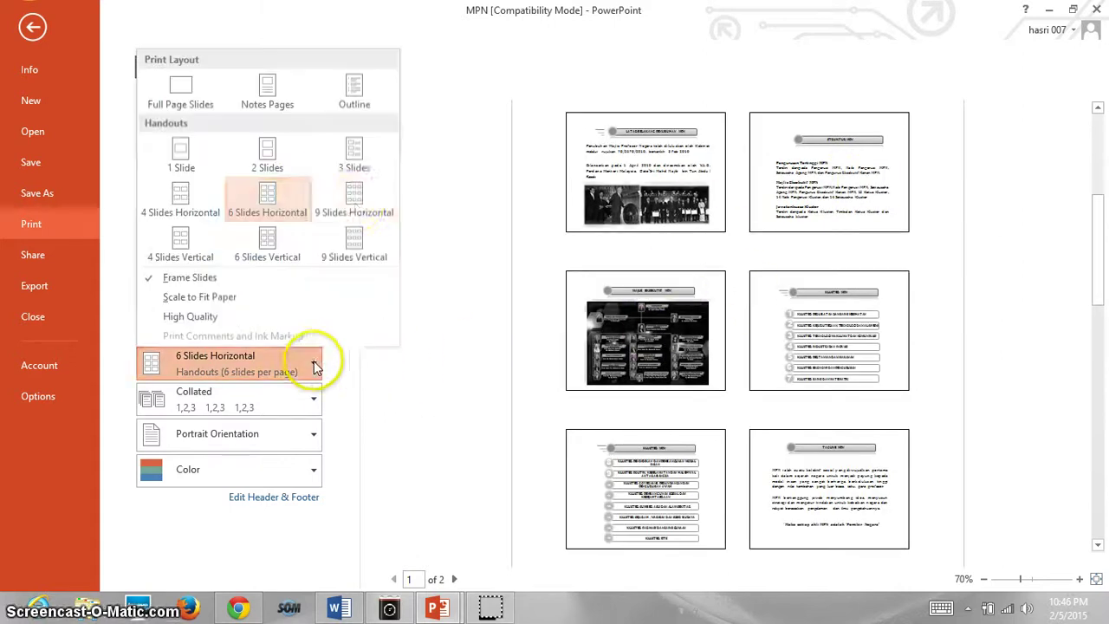
left_click(356, 201)
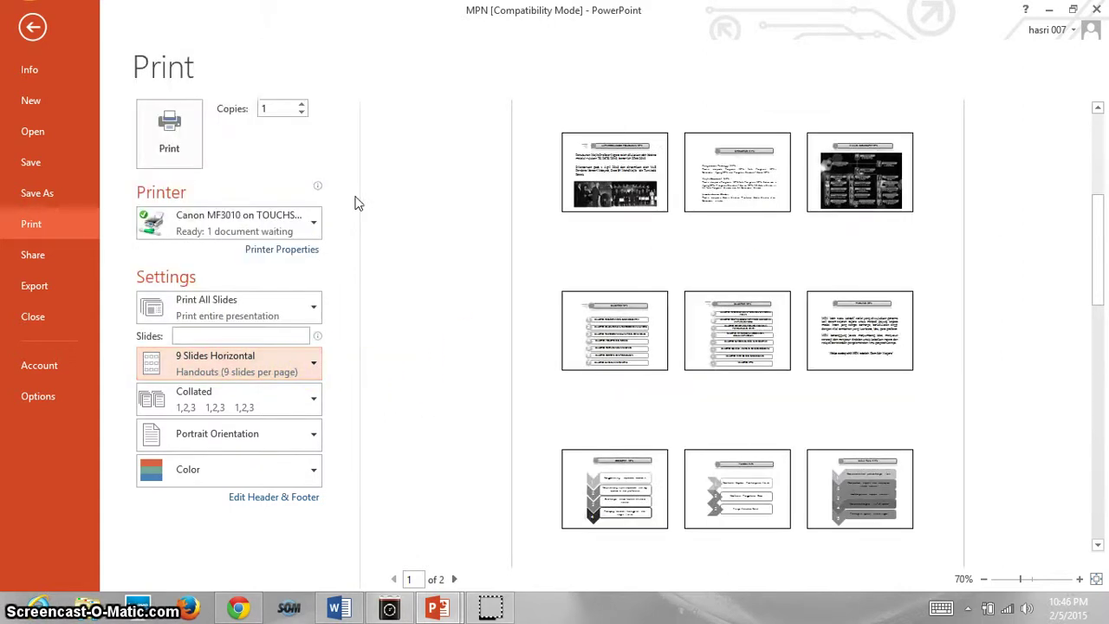
- Try 4 and 6 slides vertical, finishing on 9 Slides Vertical handouts
left_click(319, 365)
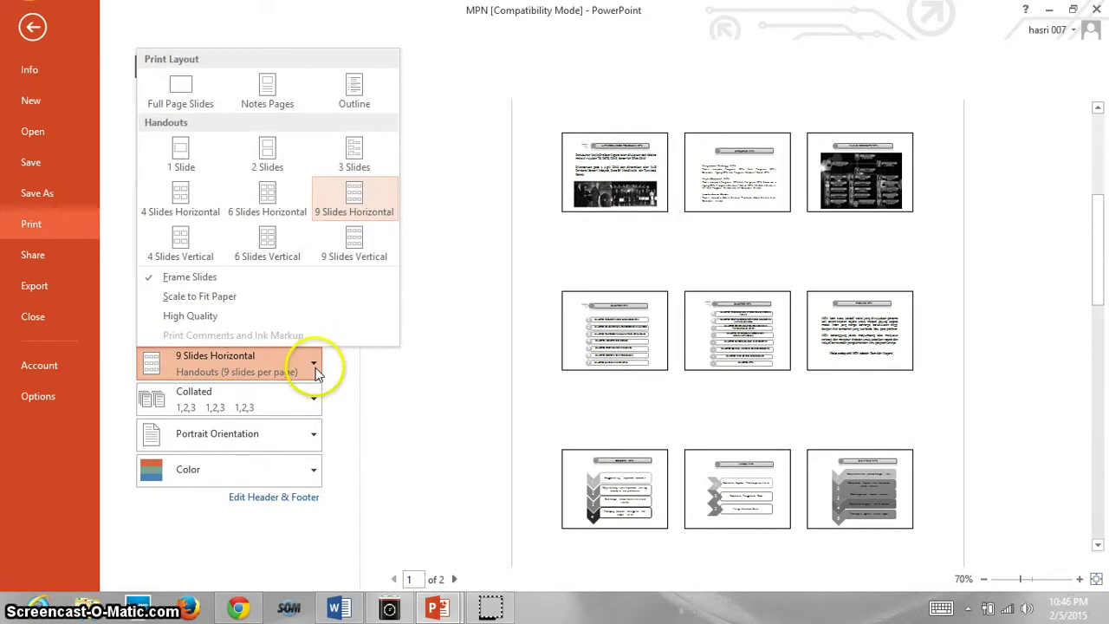
left_click(196, 259)
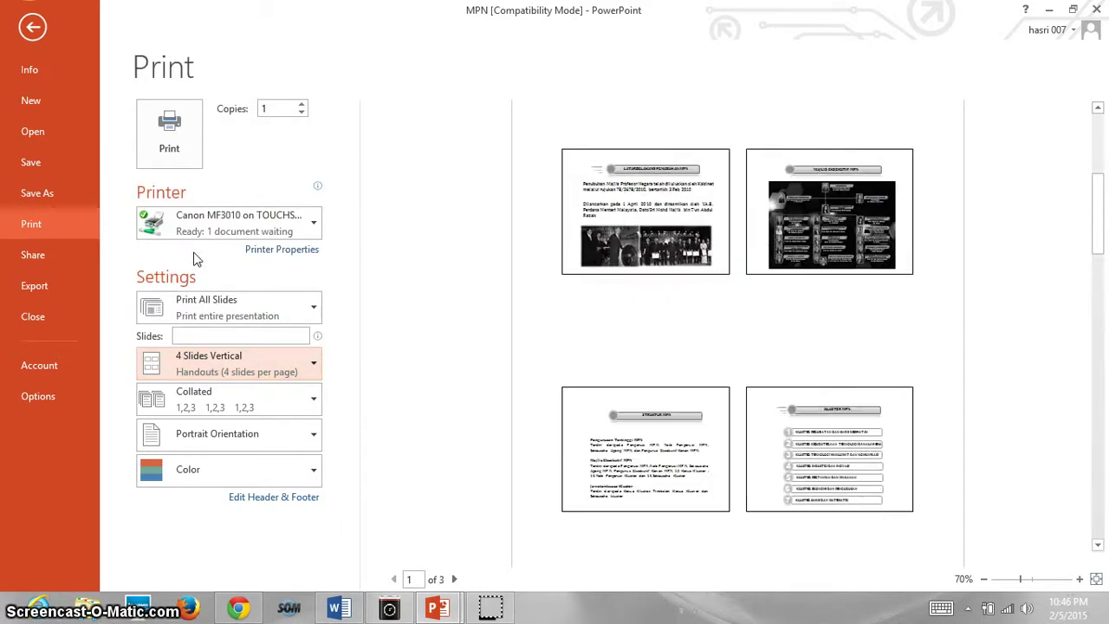
left_click(311, 365)
left_click(279, 258)
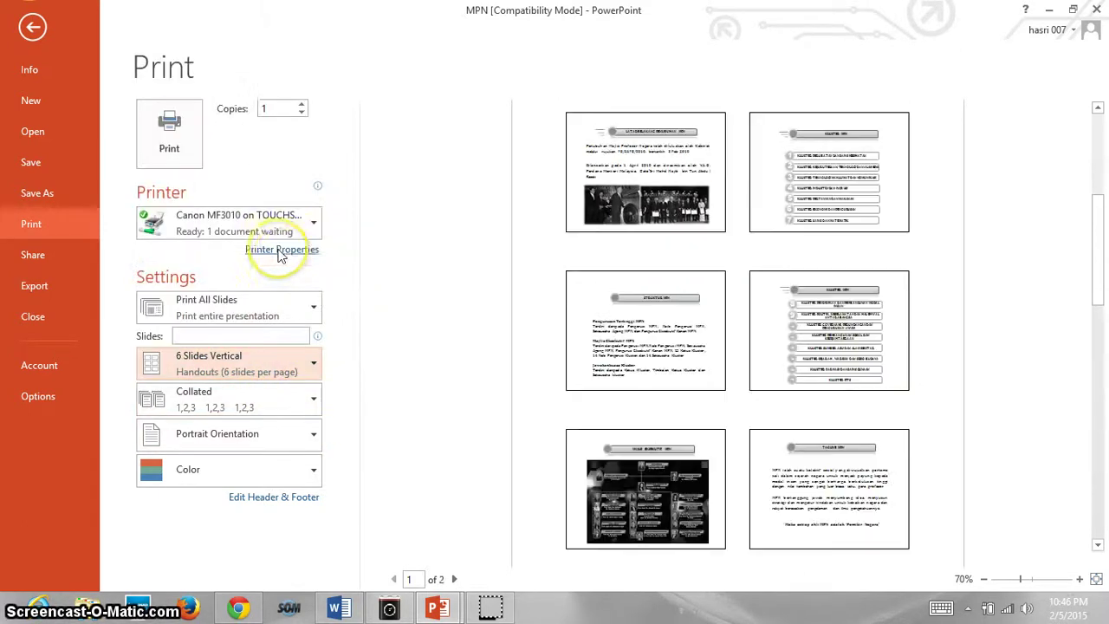
left_click(314, 366)
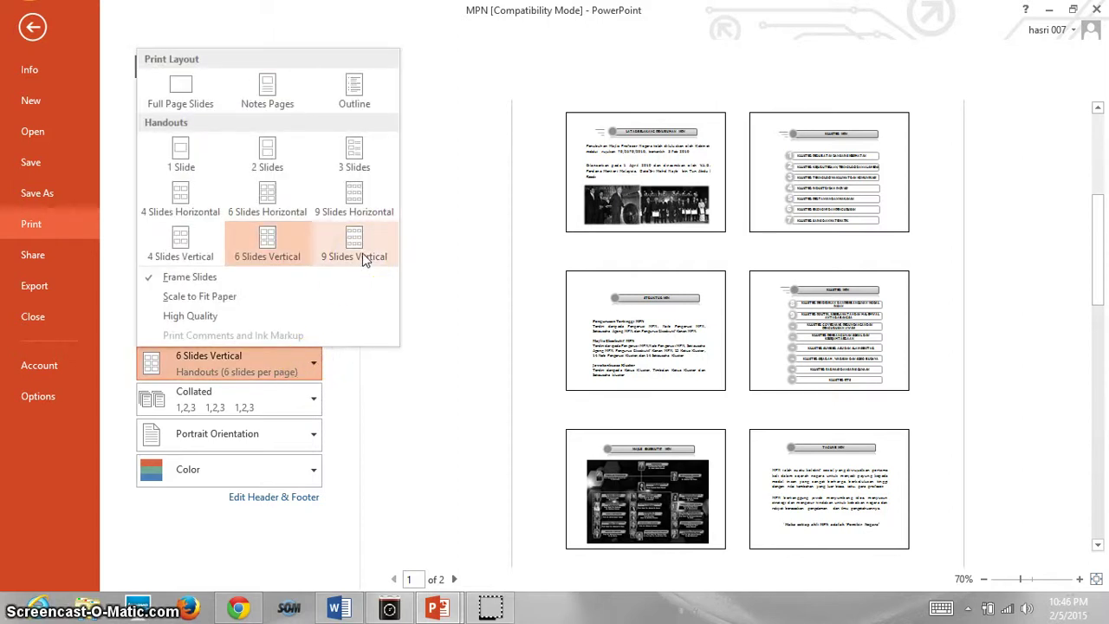
left_click(365, 261)
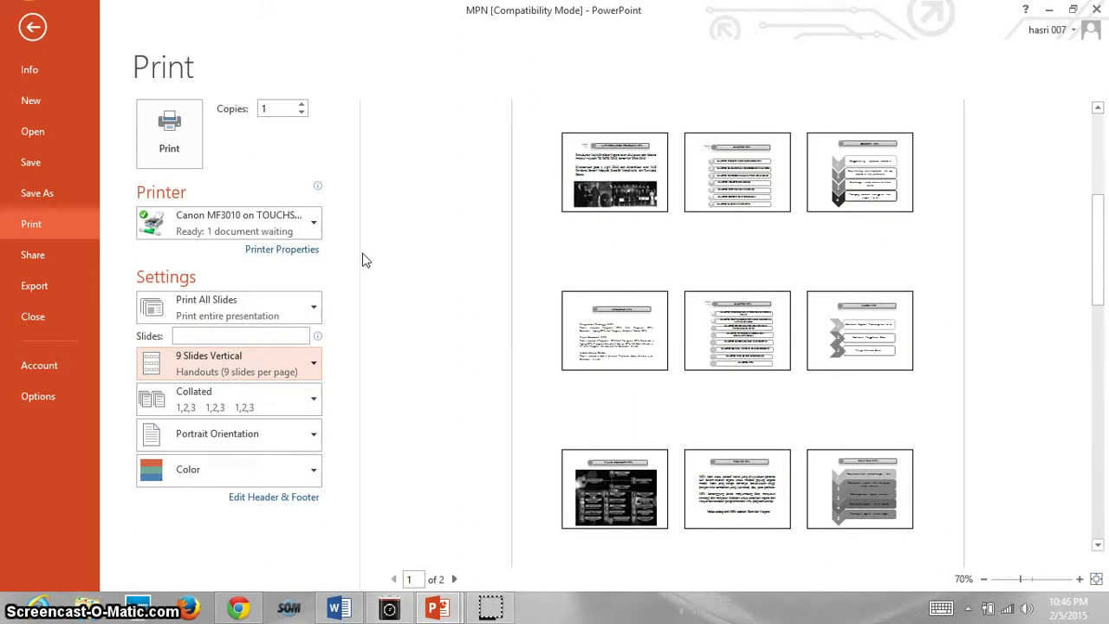
- Keep Portrait Orientation and switch the color setting to Grayscale
left_click(316, 441)
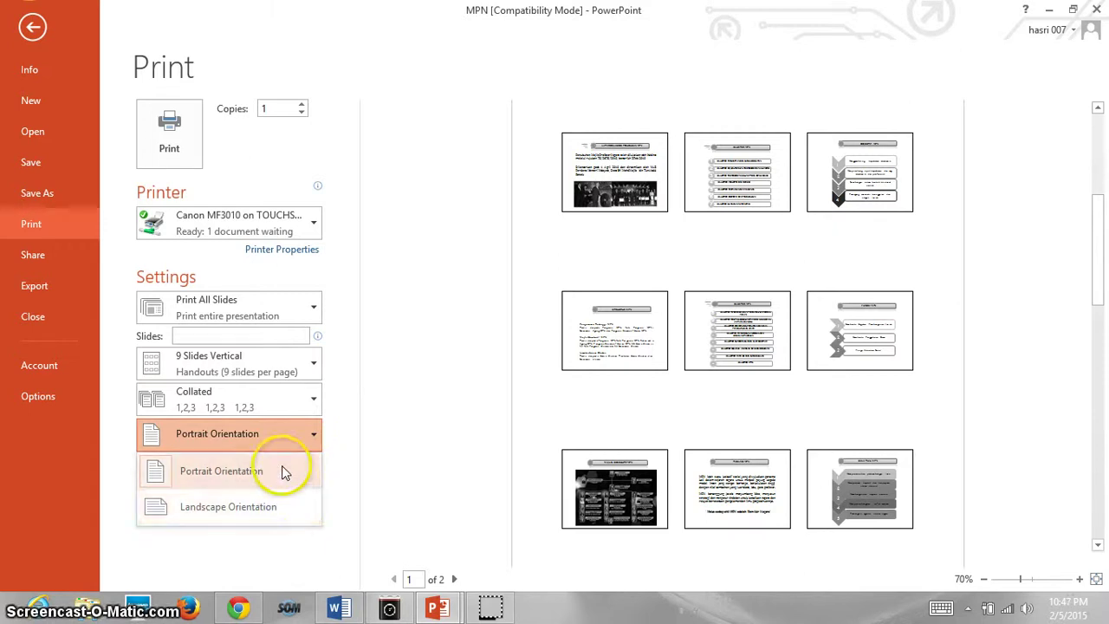
left_click(296, 469)
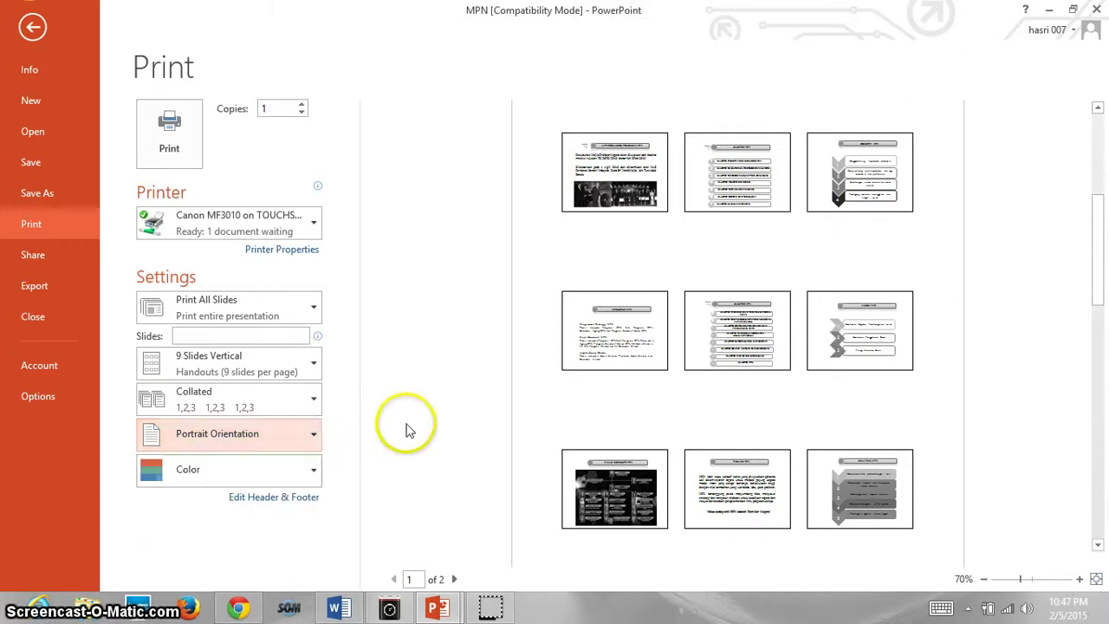
left_click(318, 484)
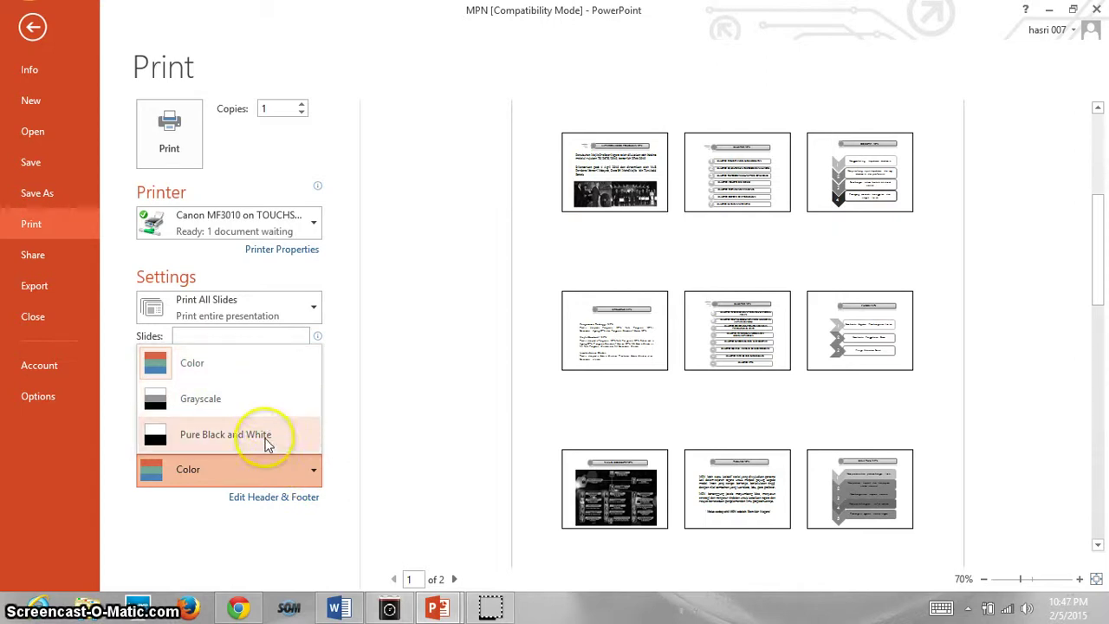
left_click(266, 406)
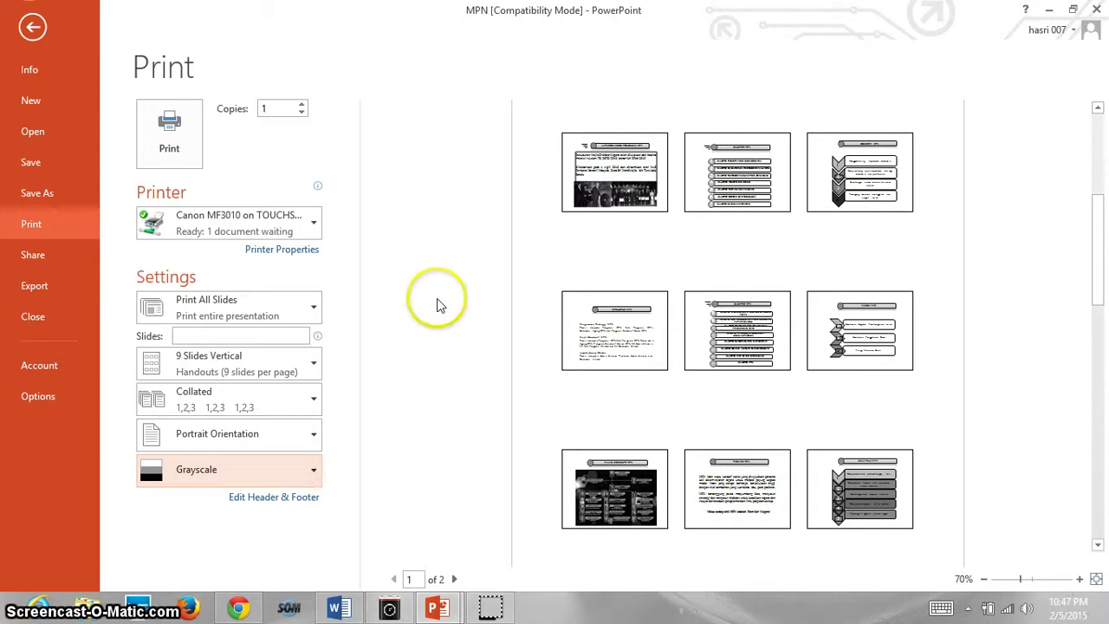
left_click(399, 155)
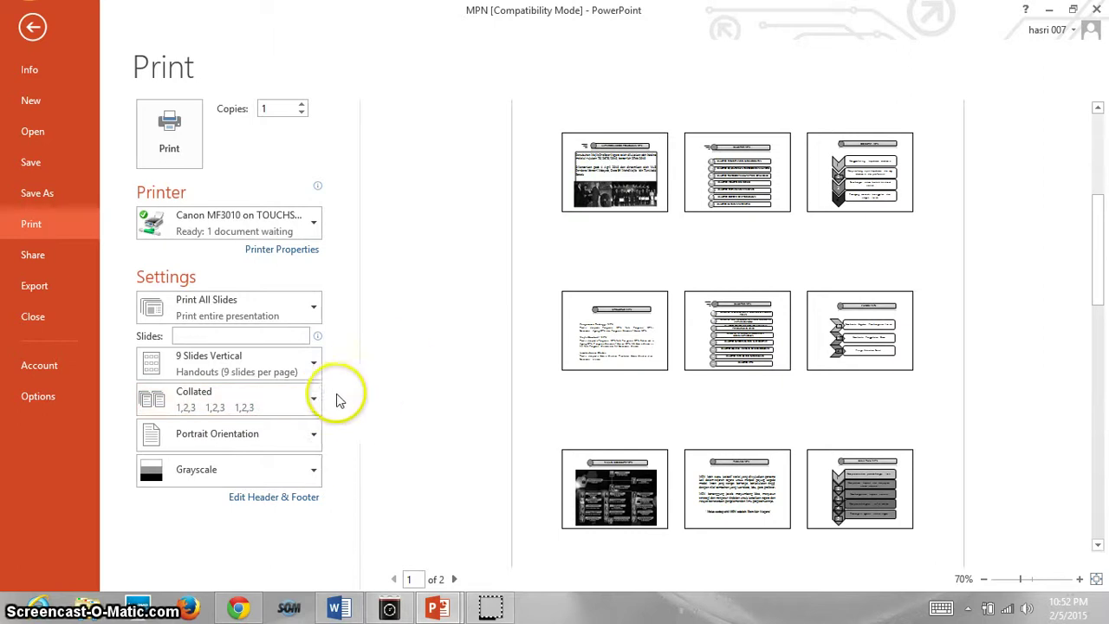
left_click(313, 401)
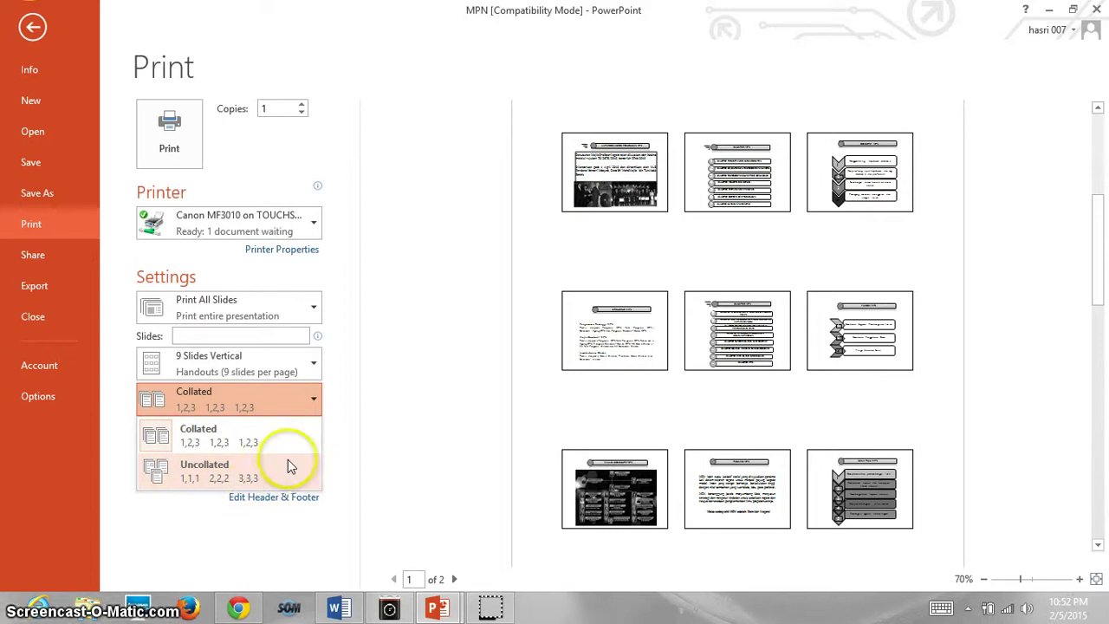
left_click(368, 441)
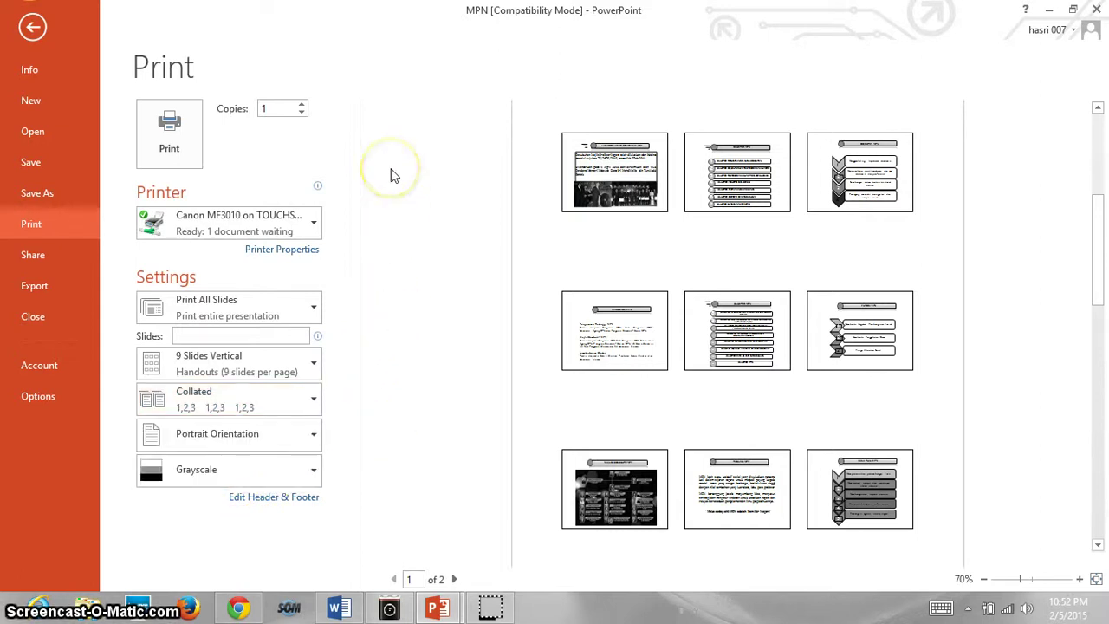